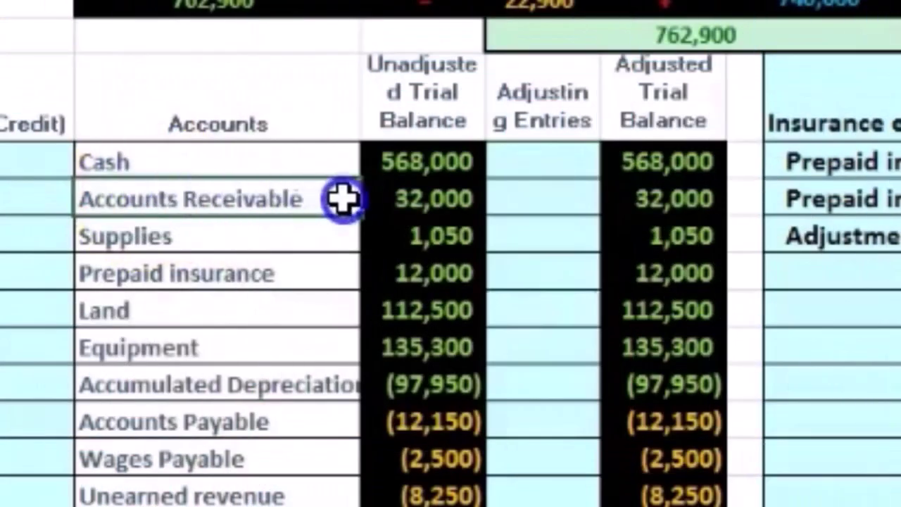
# Review the balance sheet accounts from Cash to Unearned revenue and the income statement accounts starting at Revenue, income or sales
pyautogui.moveTo(355, 236); pyautogui.dragTo(350, 481)
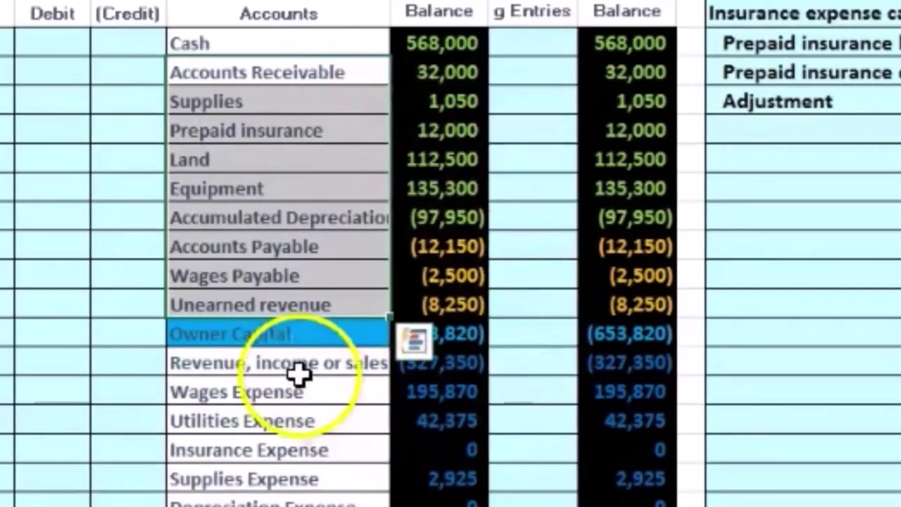
pyautogui.moveTo(298, 395); pyautogui.dragTo(309, 488)
pyautogui.moveTo(271, 308); pyautogui.dragTo(271, 342)
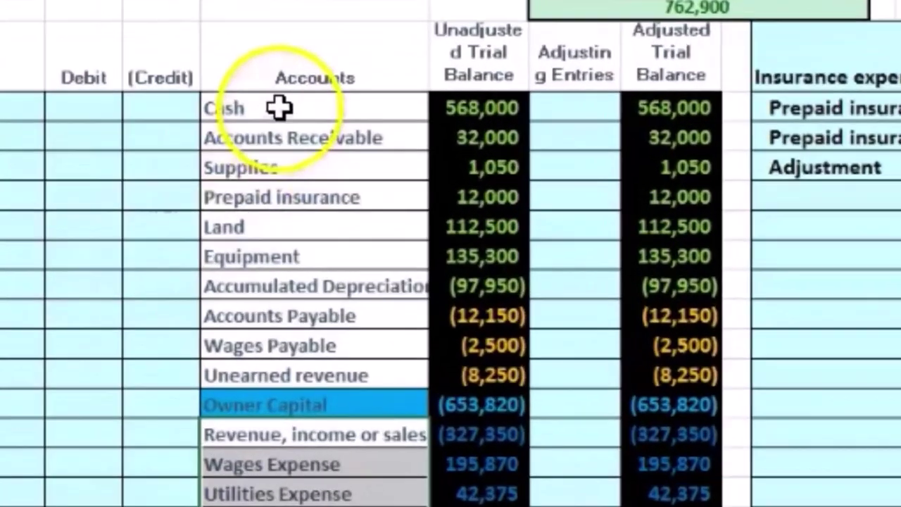
pyautogui.moveTo(392, 205); pyautogui.dragTo(401, 311)
pyautogui.moveTo(202, 401); pyautogui.dragTo(202, 402)
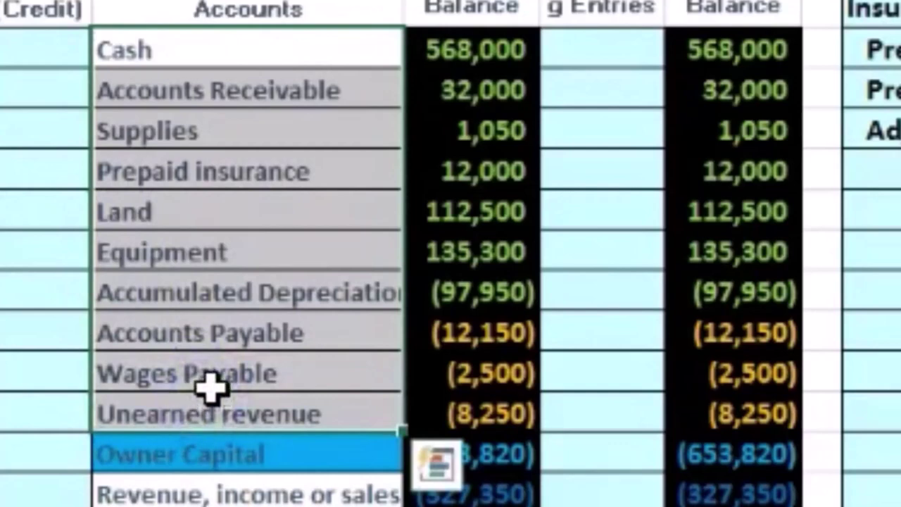
# Fill the Accounts Receivable name cell in the trial balance with green to mark it as affected
pyautogui.click(213, 99)
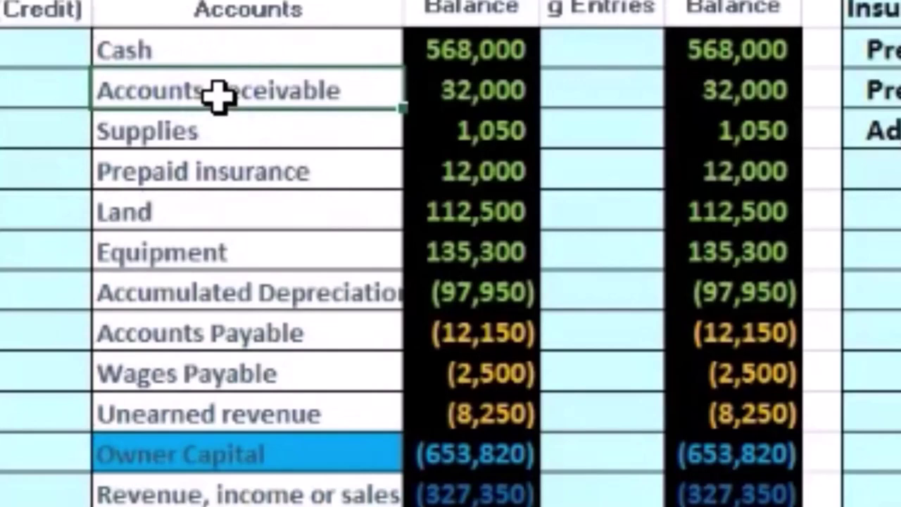
pyautogui.rightClick(218, 97)
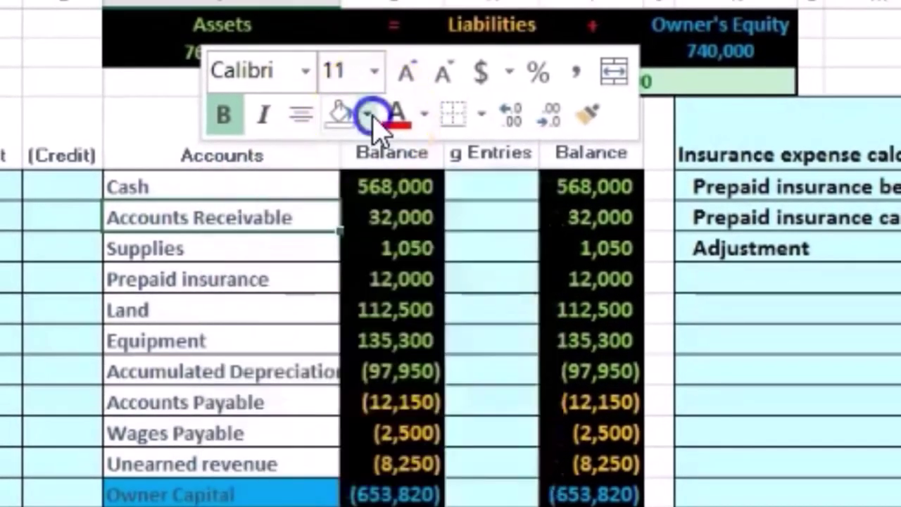
pyautogui.click(372, 115)
pyautogui.click(452, 389)
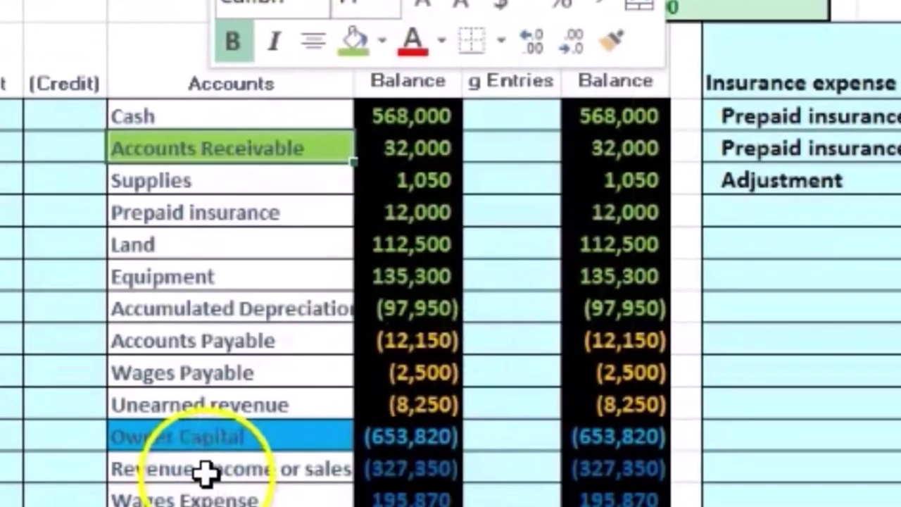
# Apply the same green fill to the Revenue, income or sales name cell in the trial balance
pyautogui.moveTo(207, 475); pyautogui.dragTo(264, 398)
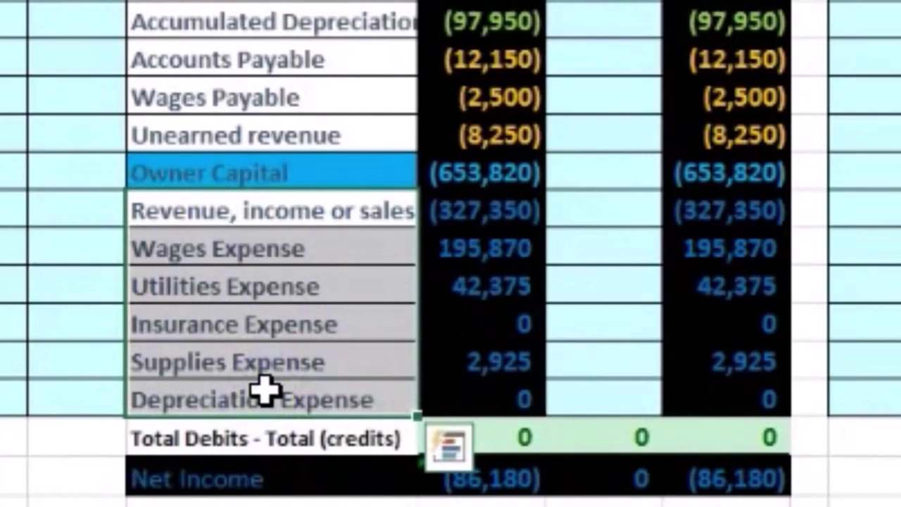
pyautogui.click(258, 216)
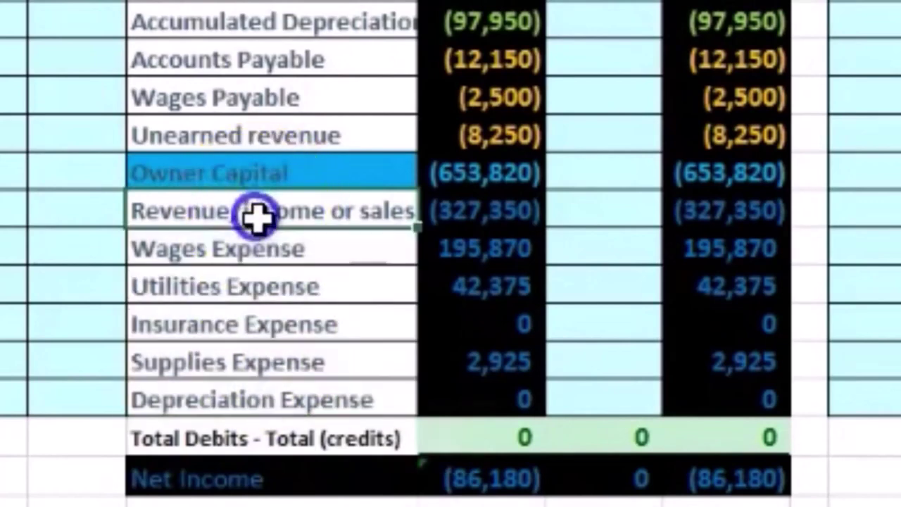
pyautogui.rightClick(258, 212)
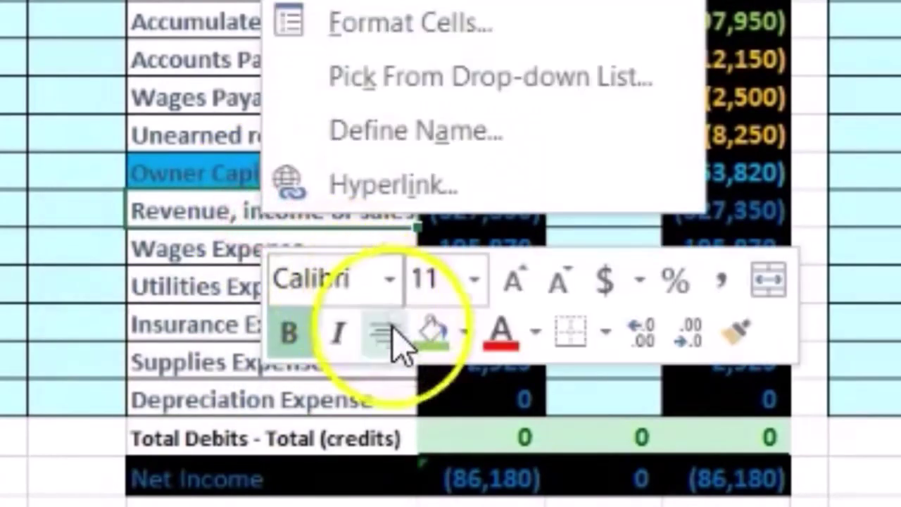
pyautogui.click(431, 337)
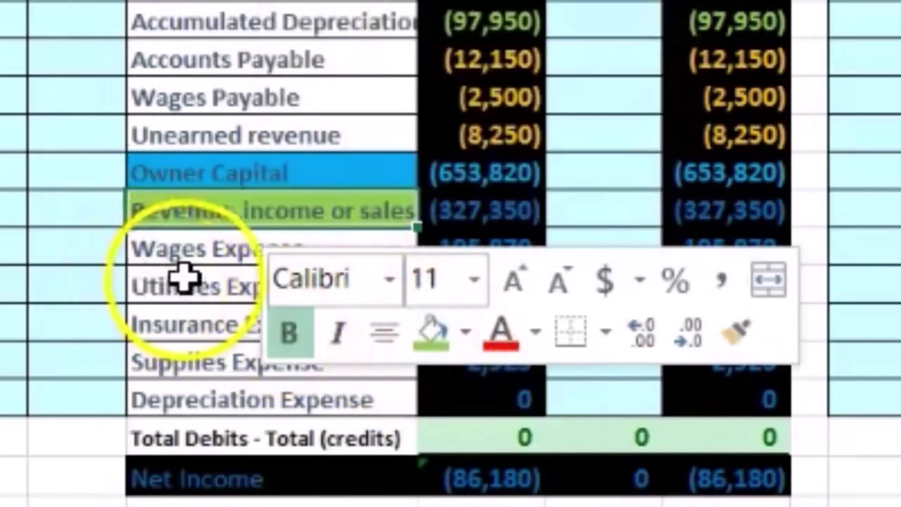
pyautogui.click(165, 243)
# Copy the account name Revenue, income or sales and paste it as values into the second line of entry a
pyautogui.moveTo(192, 203); pyautogui.dragTo(696, 208)
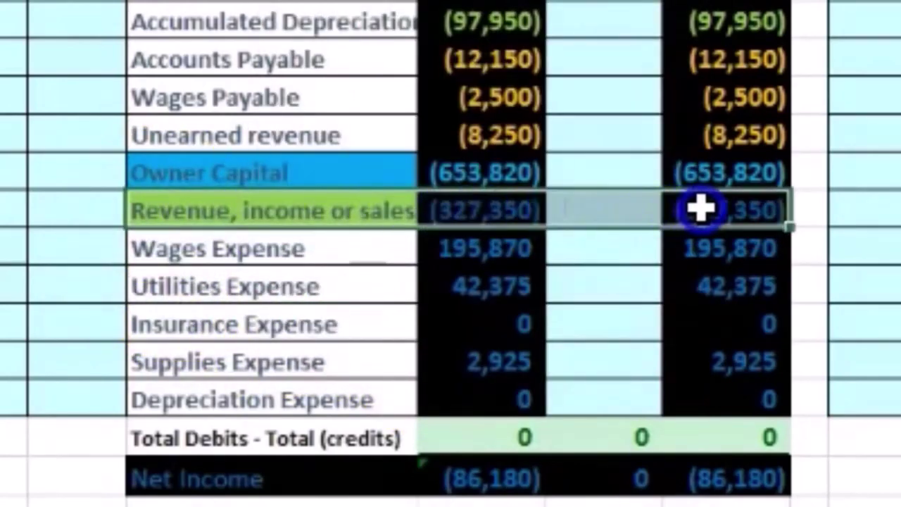
pyautogui.rightClick(626, 236)
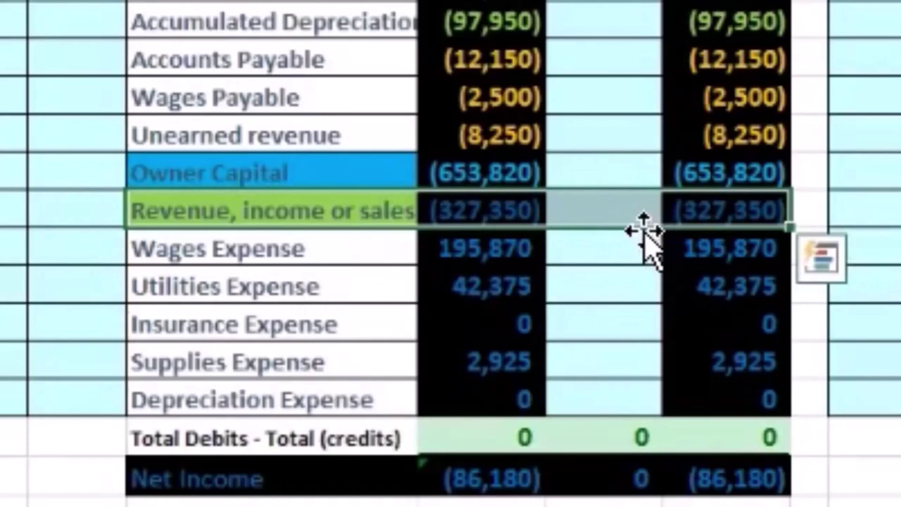
pyautogui.rightClick(276, 207)
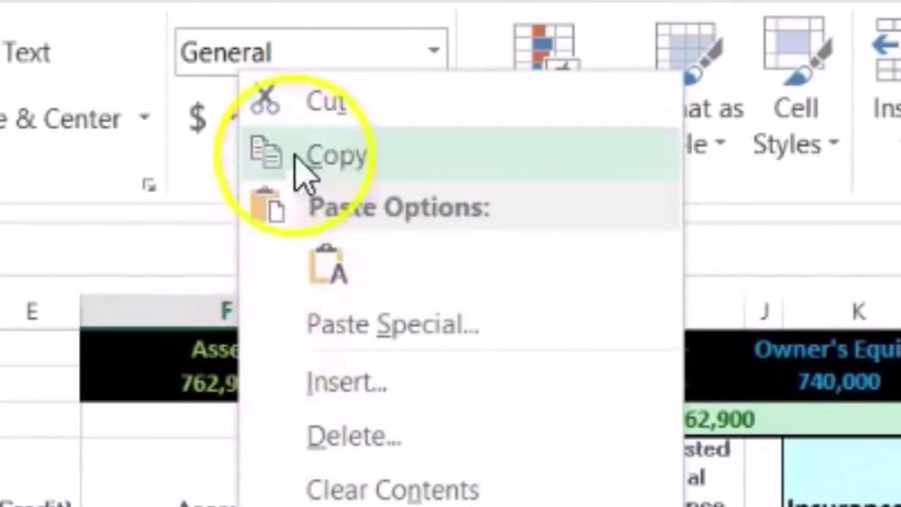
pyautogui.click(294, 155)
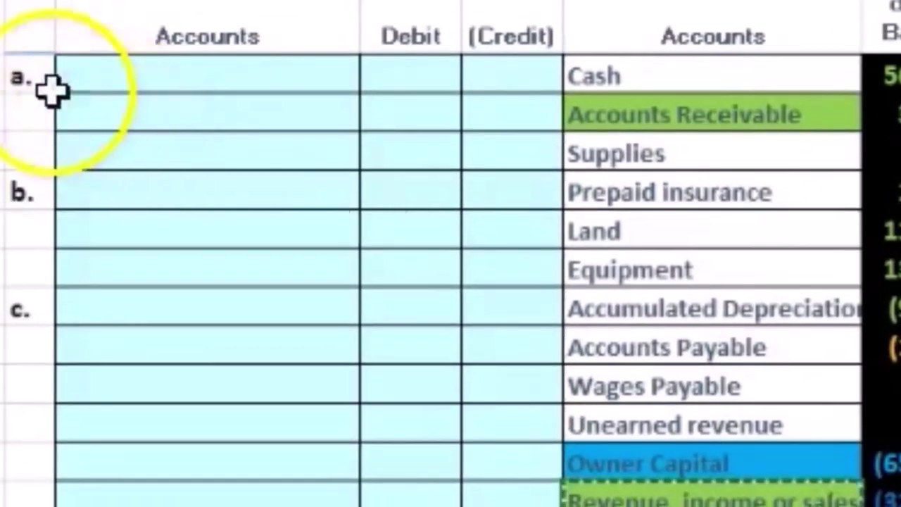
pyautogui.click(127, 107)
pyautogui.rightClick(126, 107)
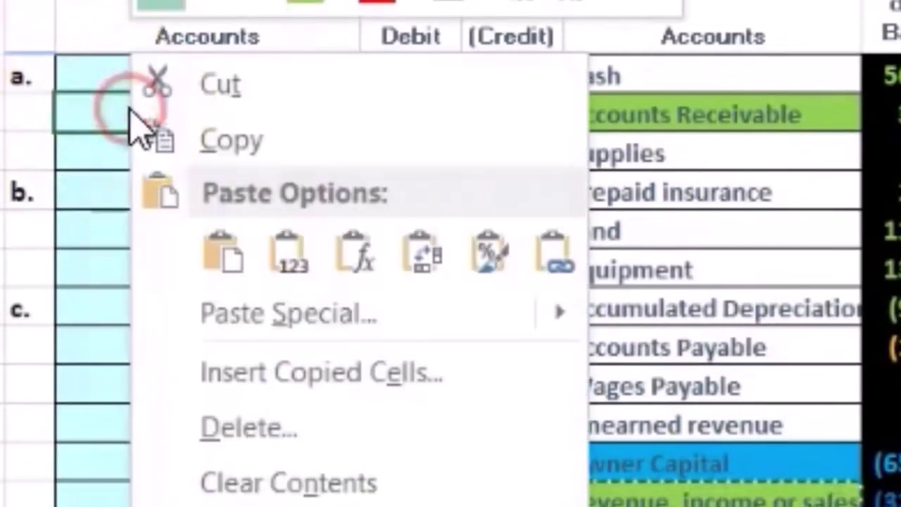
pyautogui.click(289, 250)
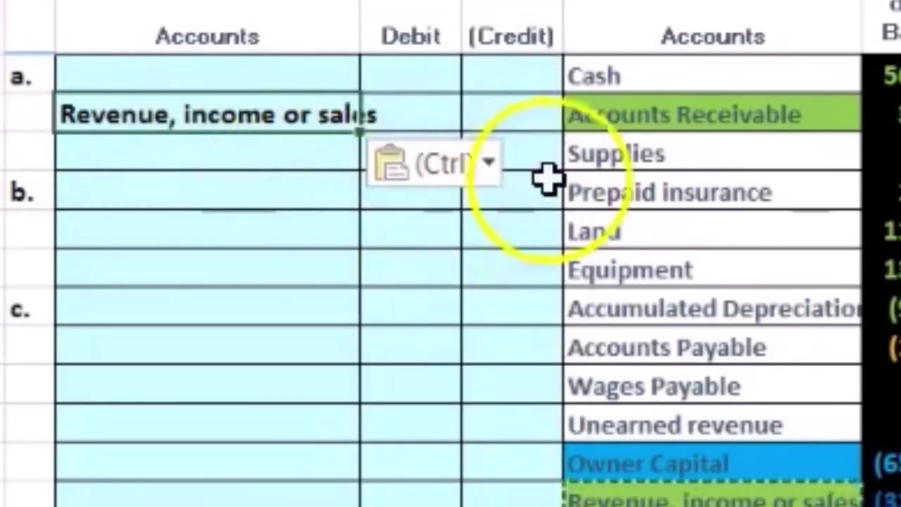
# Copy the account name Accounts Receivable and paste it as values into the first line of entry a
pyautogui.click(595, 116)
pyautogui.rightClick(597, 116)
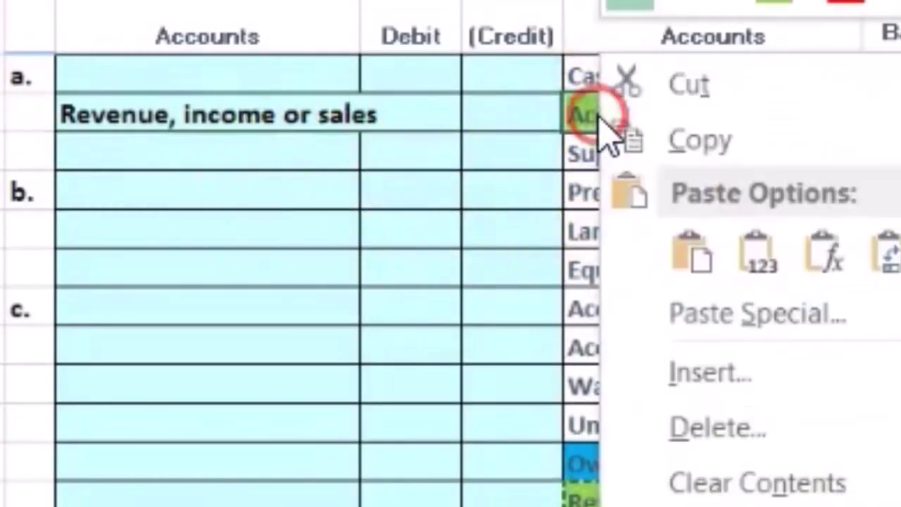
pyautogui.click(624, 140)
pyautogui.click(261, 81)
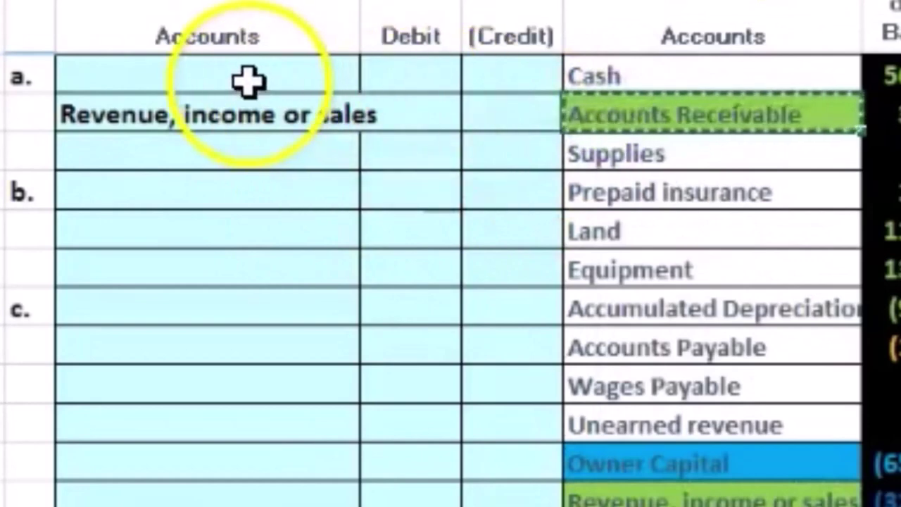
pyautogui.rightClick(246, 81)
pyautogui.click(390, 248)
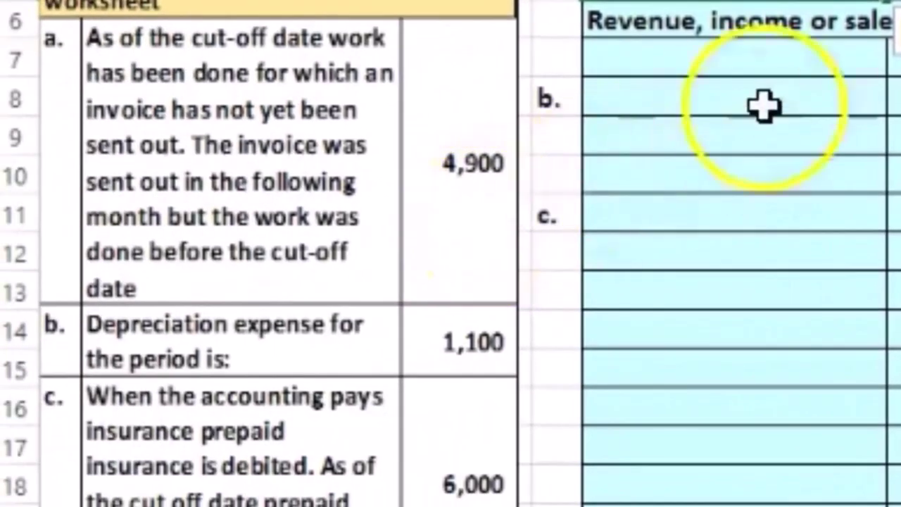
# Enter a 4900 debit for Accounts Receivable and credit Revenue, income or sales with the negative of that debit cell
pyautogui.write('490')
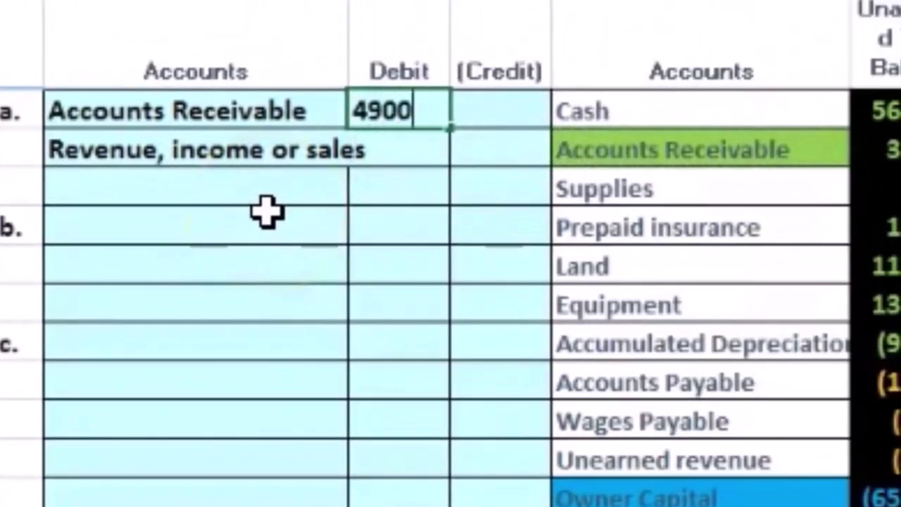
pyautogui.press('Return')
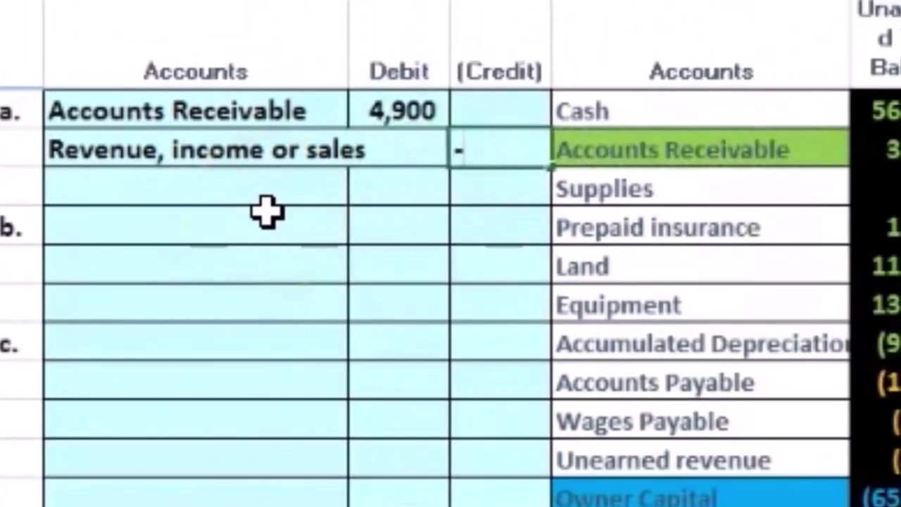
pyautogui.write('-')
pyautogui.press('Up')
pyautogui.press('Left')
pyautogui.press('Return')
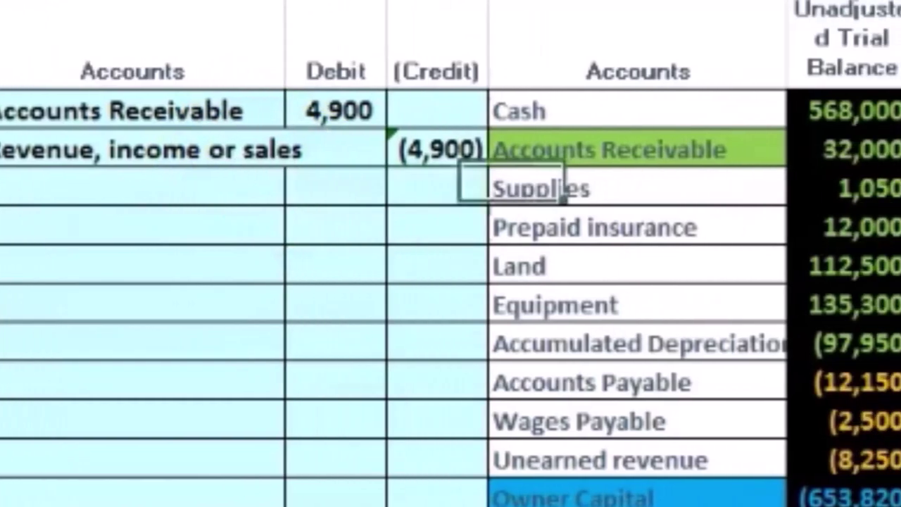
# Post the debit to Accounts Receivable in the Adjusting Entries column with the formula =D5
pyautogui.click(719, 147)
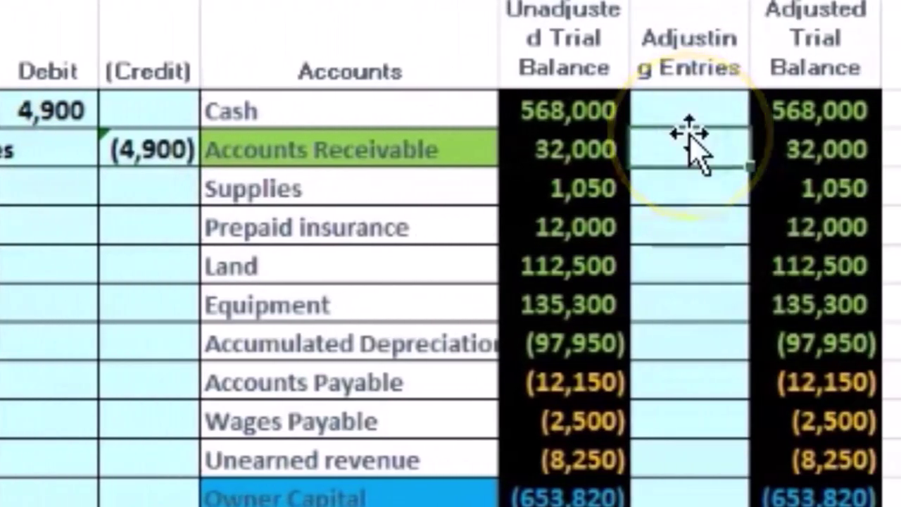
pyautogui.write('=')
pyautogui.click(52, 110)
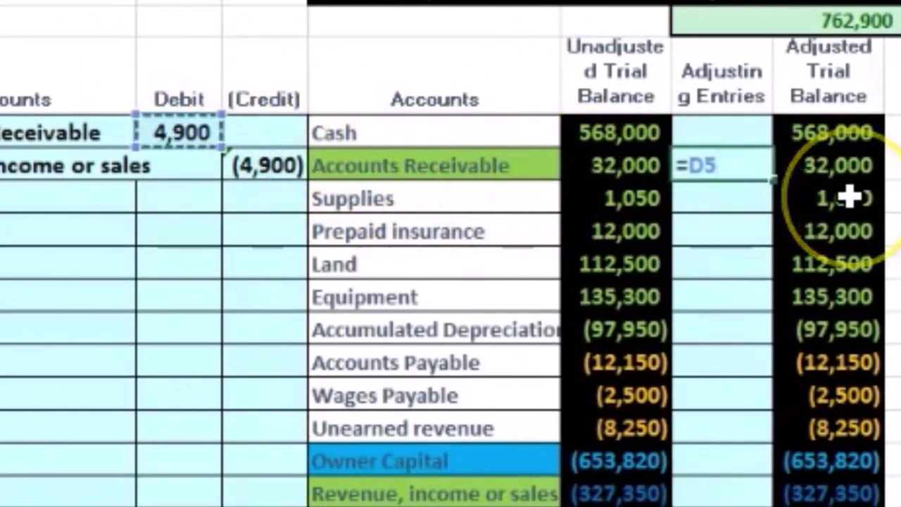
pyautogui.press('Return')
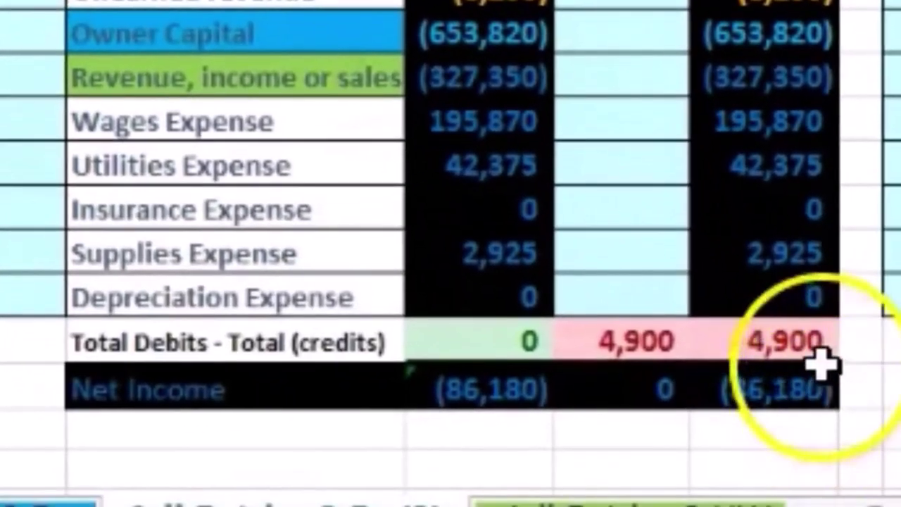
# Post the credit to Revenue, income or sales in the Adjusting Entries column with =E6 and check the adjusted income statement amounts
pyautogui.click(613, 75)
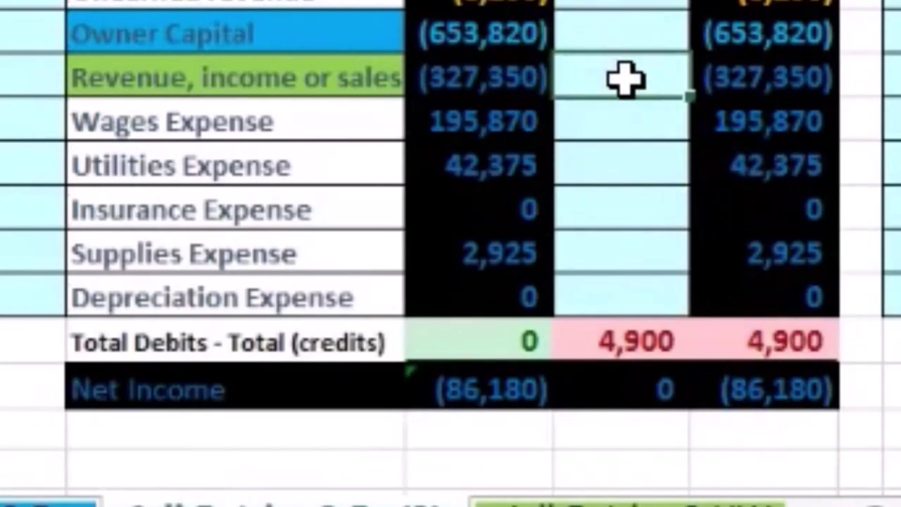
pyautogui.write('=')
pyautogui.click(447, 69)
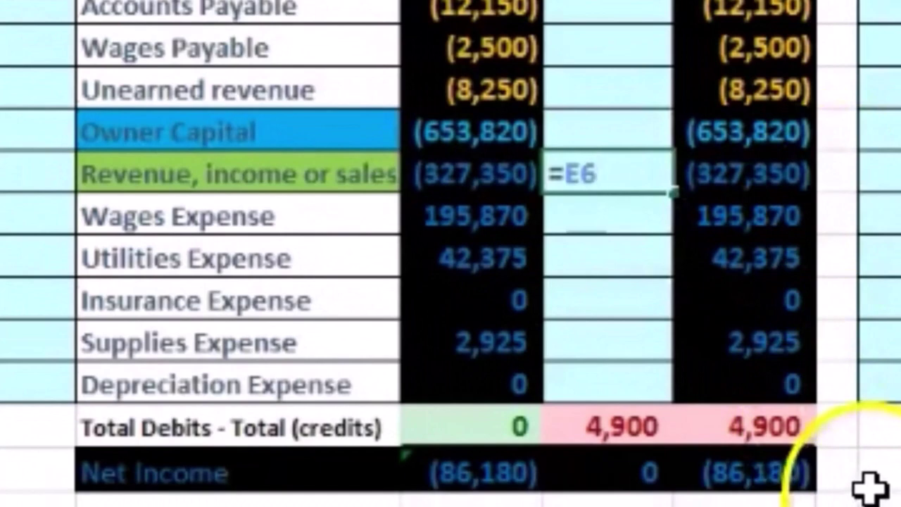
pyautogui.press('Return')
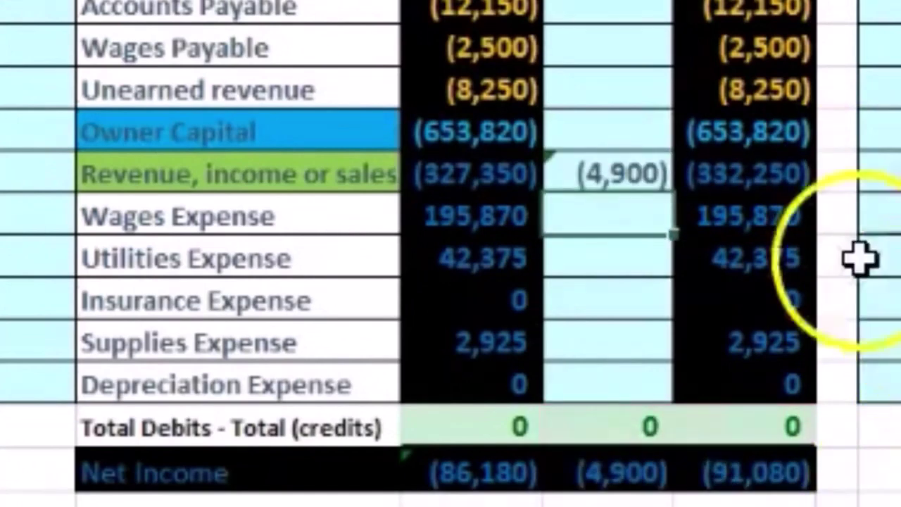
pyautogui.click(771, 179)
pyautogui.moveTo(762, 180); pyautogui.dragTo(772, 375)
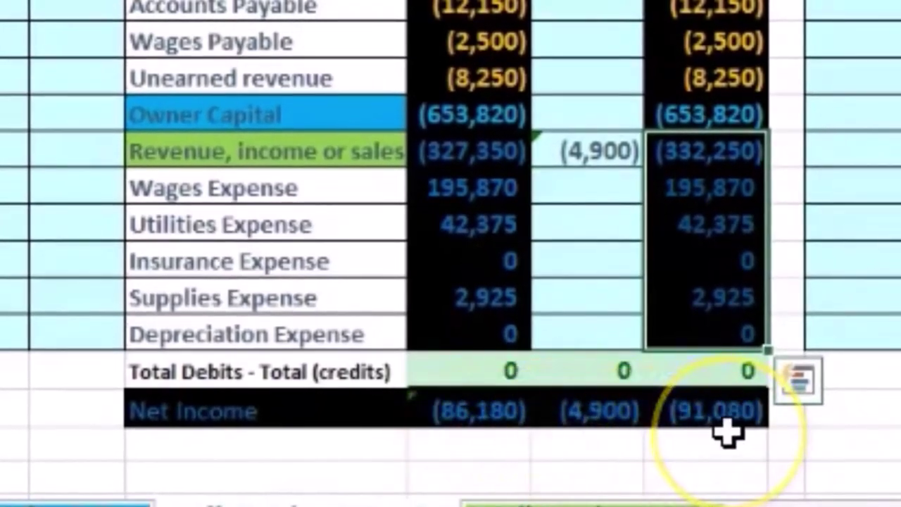
# Remove the green fill from the Accounts Receivable and Revenue, income or sales name cells in the trial balance
pyautogui.click(0, 14)
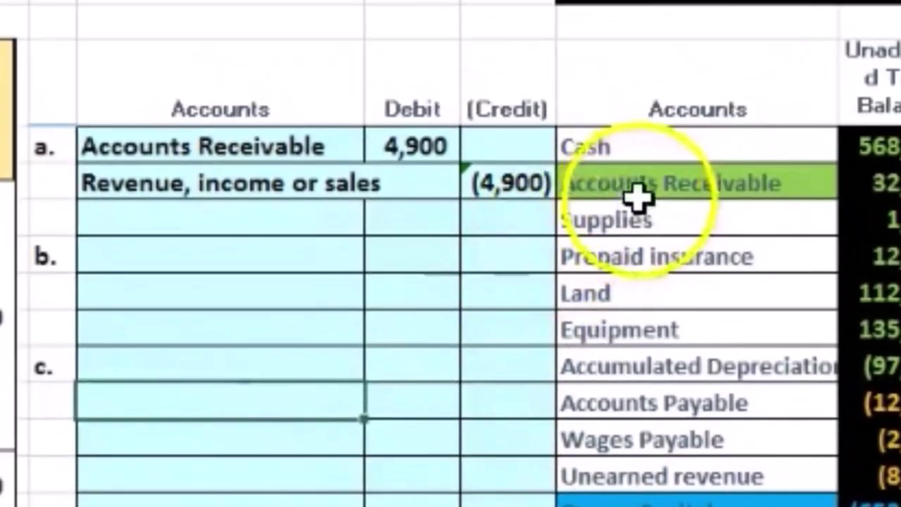
pyautogui.rightClick(636, 198)
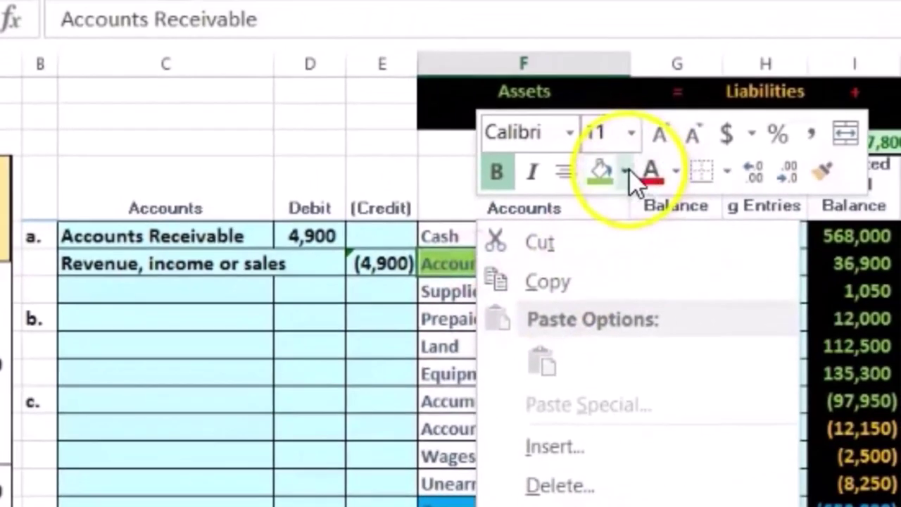
pyautogui.click(624, 171)
pyautogui.click(637, 500)
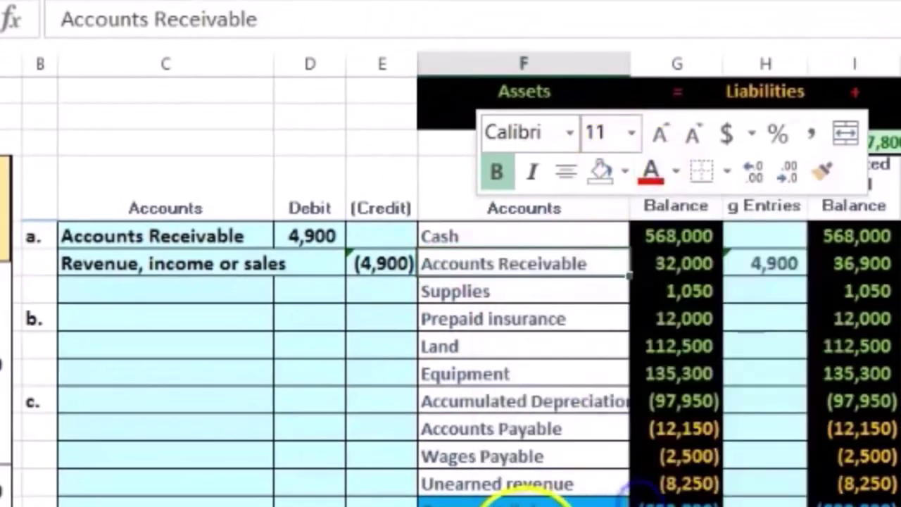
pyautogui.rightClick(521, 502)
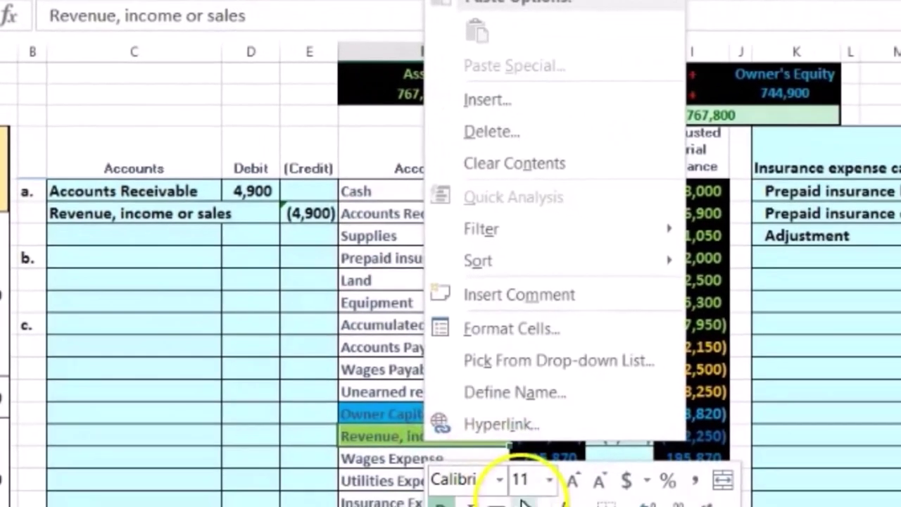
pyautogui.click(47, 506)
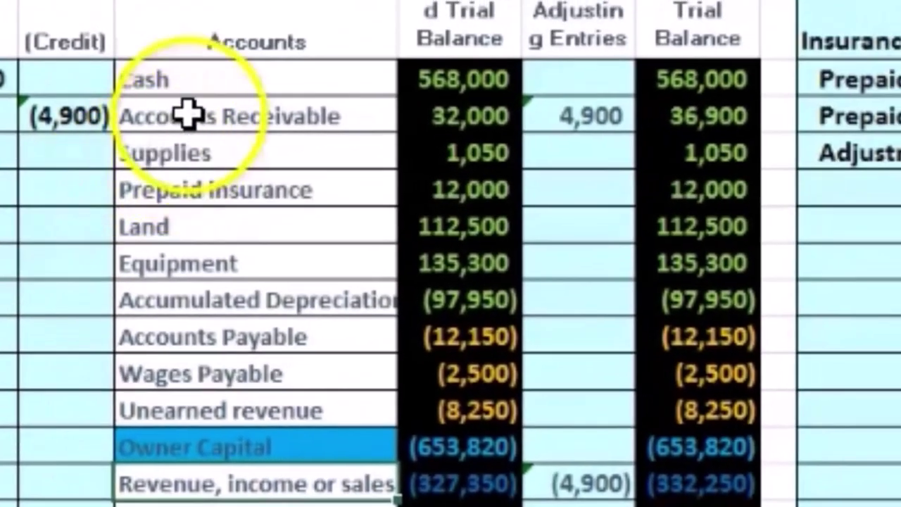
# Fill the Accumulated Depreciation name cell in the trial balance with green
pyautogui.click(173, 169)
pyautogui.moveTo(172, 169); pyautogui.dragTo(191, 399)
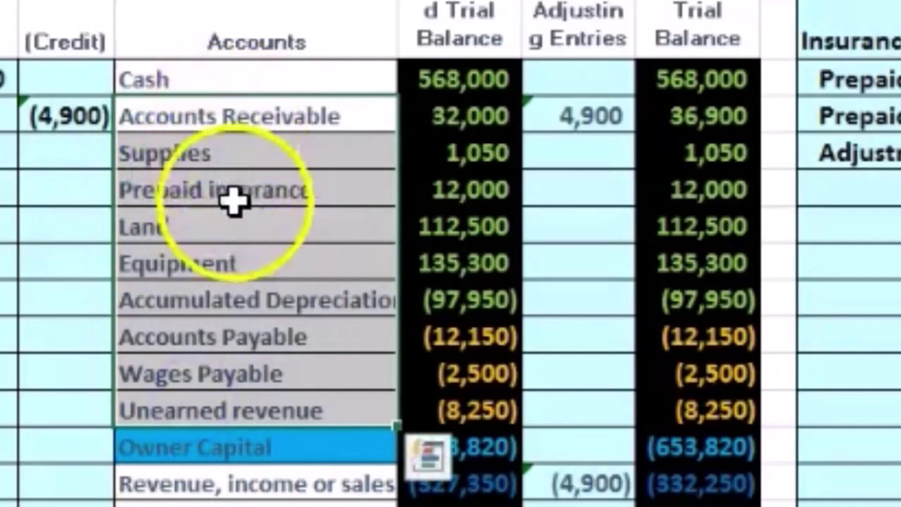
pyautogui.click(294, 298)
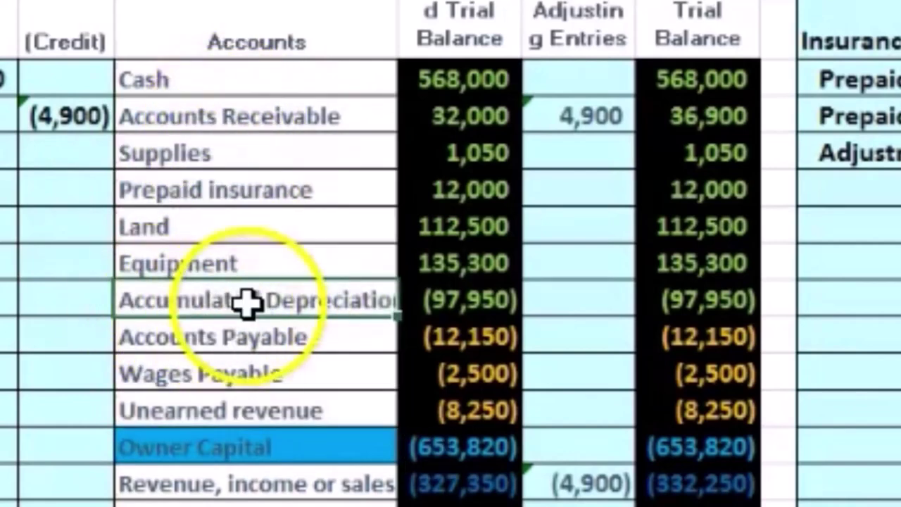
pyautogui.rightClick(250, 300)
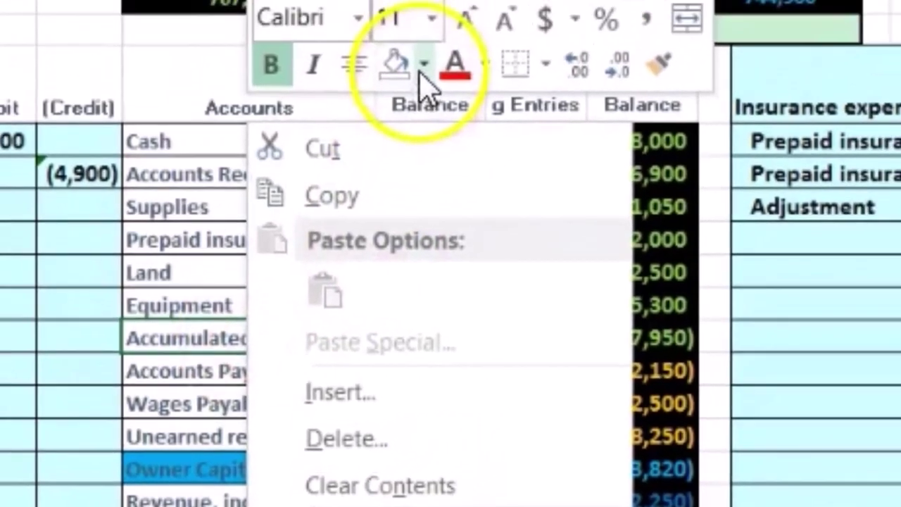
pyautogui.click(425, 64)
pyautogui.click(511, 344)
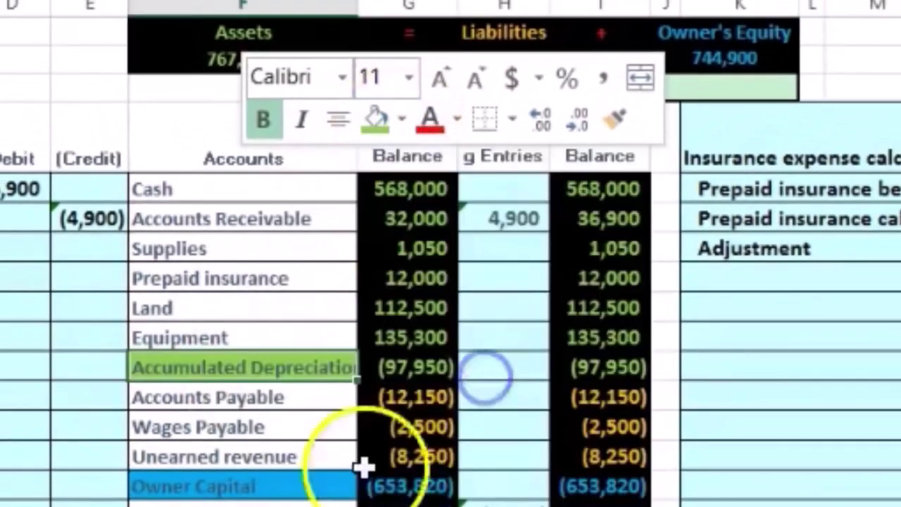
# Fill the Depreciation Expense name cell in the trial balance with the same green
pyautogui.moveTo(261, 503); pyautogui.dragTo(278, 416)
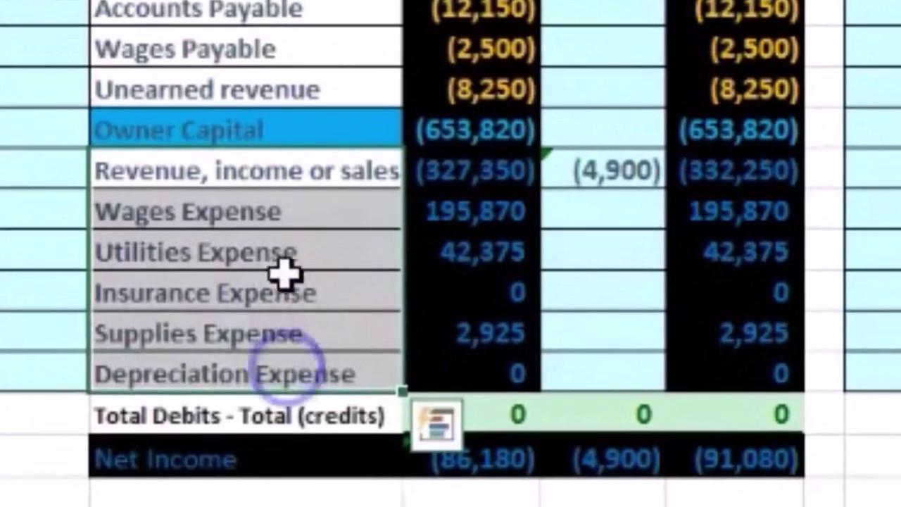
pyautogui.moveTo(290, 185); pyautogui.dragTo(312, 366)
pyautogui.rightClick(318, 378)
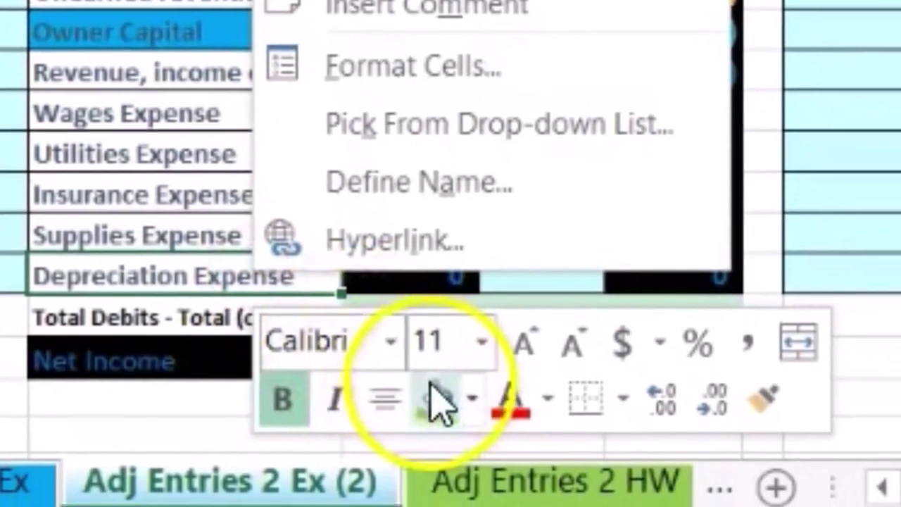
pyautogui.click(436, 401)
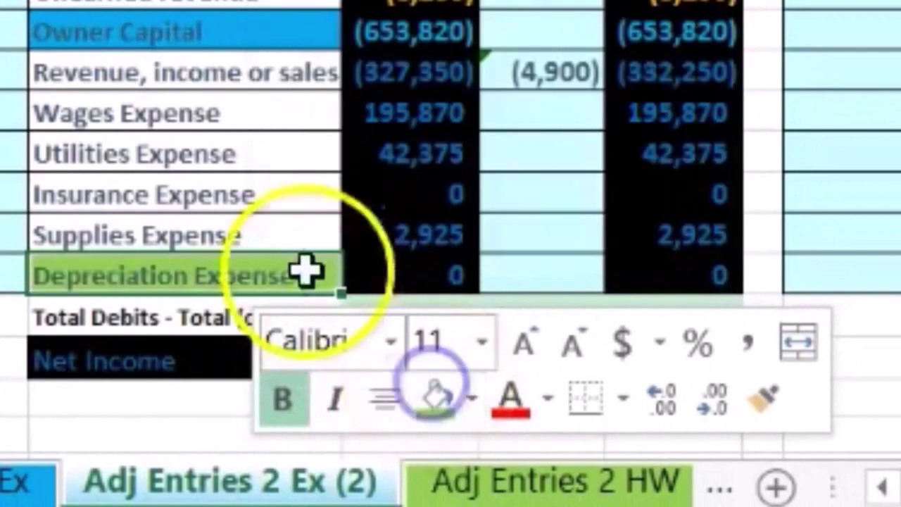
pyautogui.moveTo(181, 92); pyautogui.dragTo(216, 252)
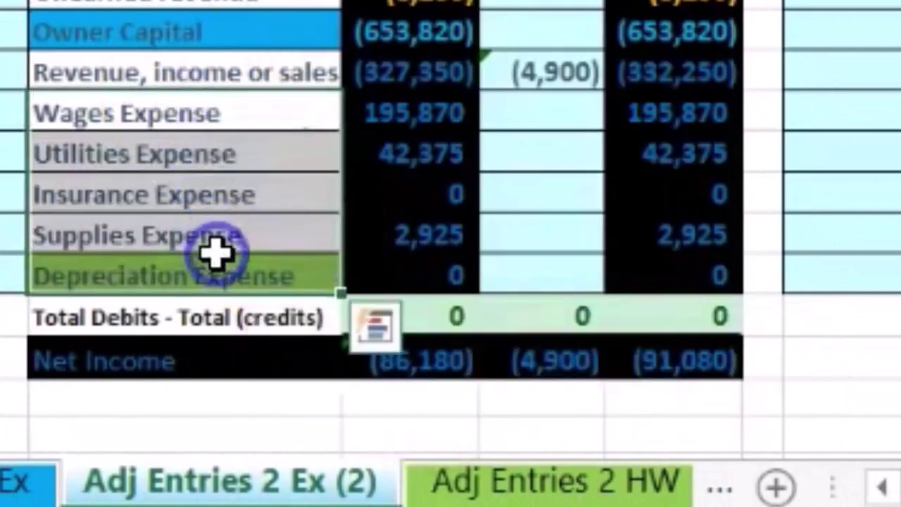
pyautogui.click(221, 275)
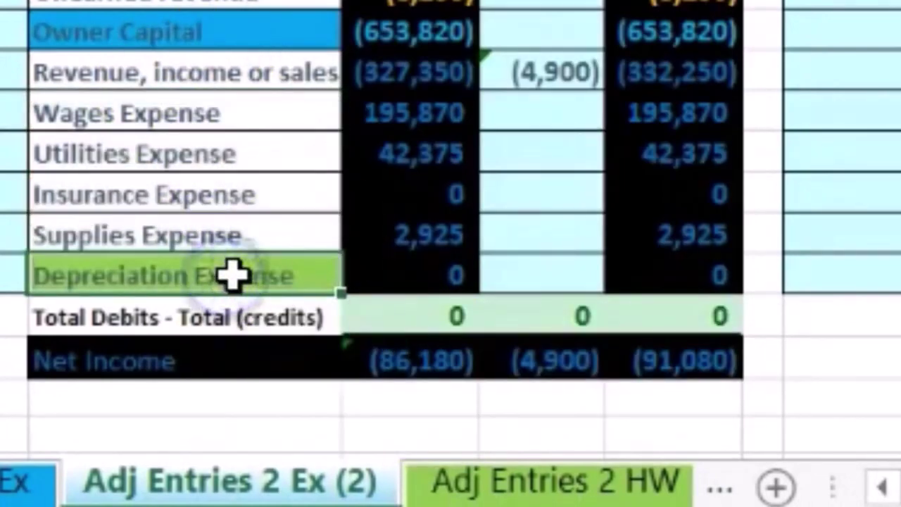
# Copy the Depreciation Expense name from the trial balance into the first line of entry b as values only
pyautogui.click(285, 225)
pyautogui.moveTo(176, 154); pyautogui.dragTo(644, 261)
pyautogui.moveTo(665, 176); pyautogui.dragTo(250, 261)
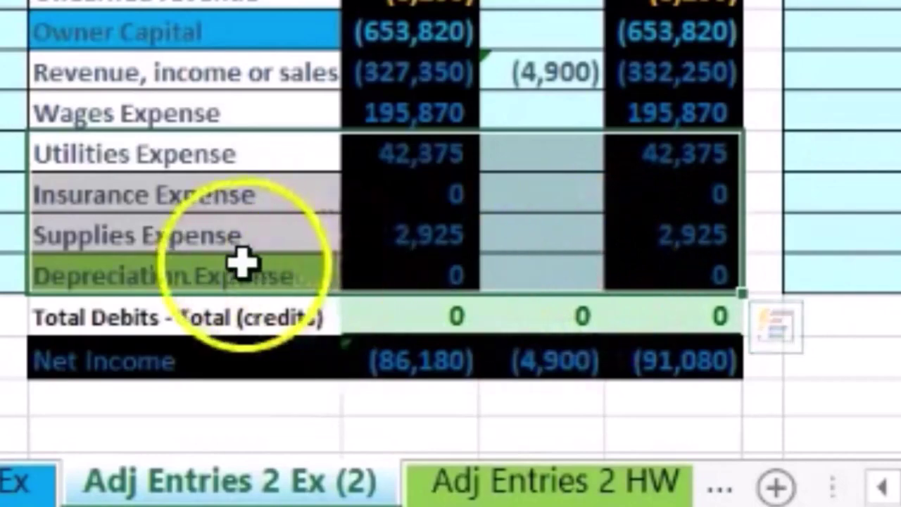
pyautogui.click(218, 275)
pyautogui.rightClick(226, 281)
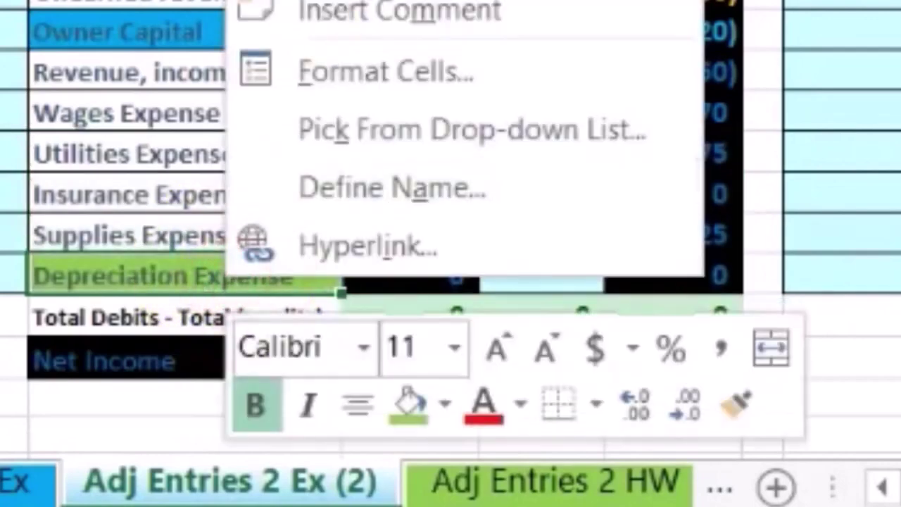
pyautogui.hotkey('ctrl', 'c')
pyautogui.rightClick(0, 0)
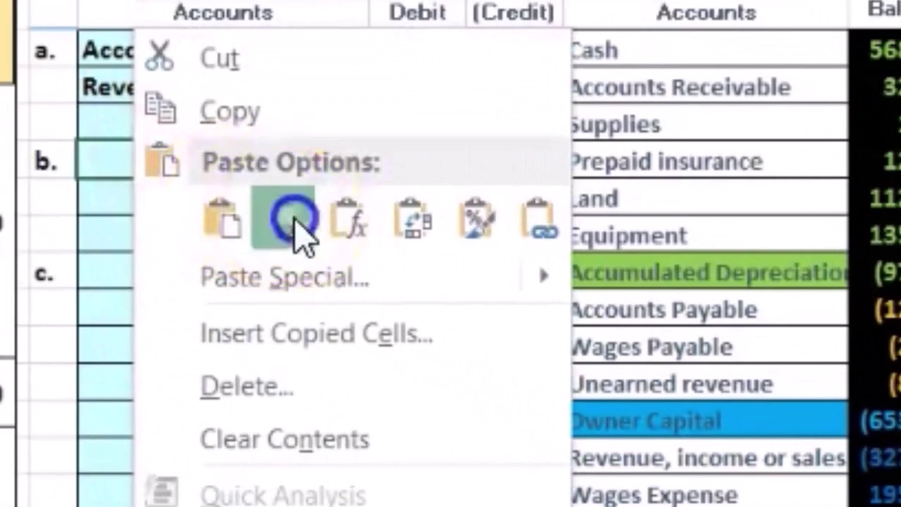
pyautogui.click(296, 224)
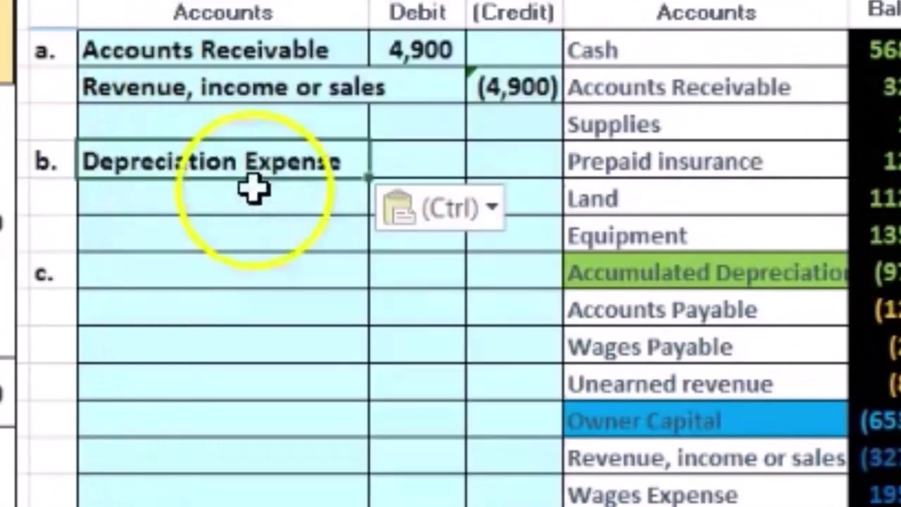
# Copy the Accumulated Depreciation name from the trial balance into the second line of entry b as values only
pyautogui.click(633, 276)
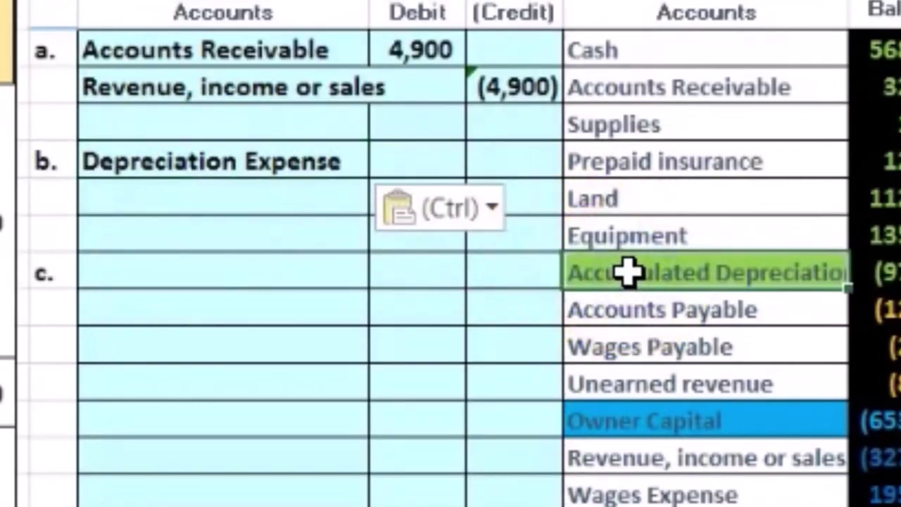
pyautogui.rightClick(629, 272)
pyautogui.click(711, 119)
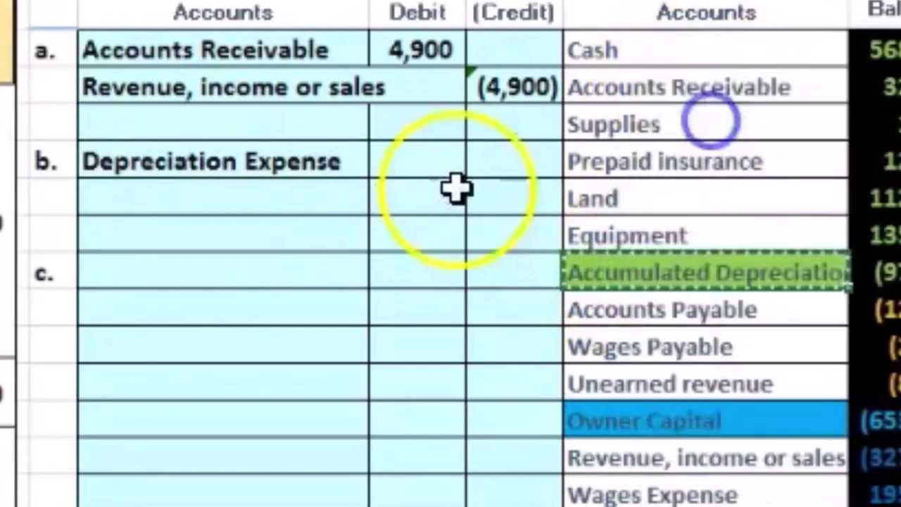
pyautogui.rightClick(312, 198)
pyautogui.click(458, 215)
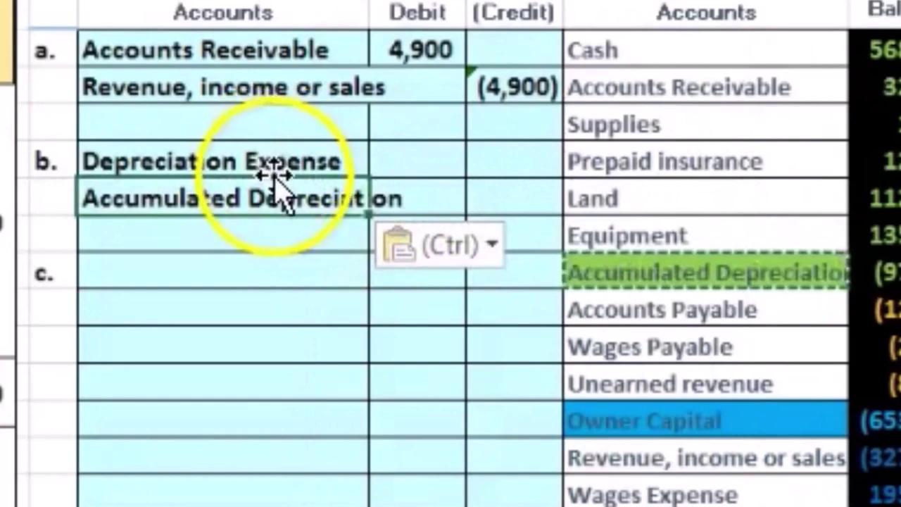
# Examine the Equipment and Accumulated Depreciation rows, comparing their unadjusted and adjusted balances to see how book value is derived
pyautogui.click(606, 257)
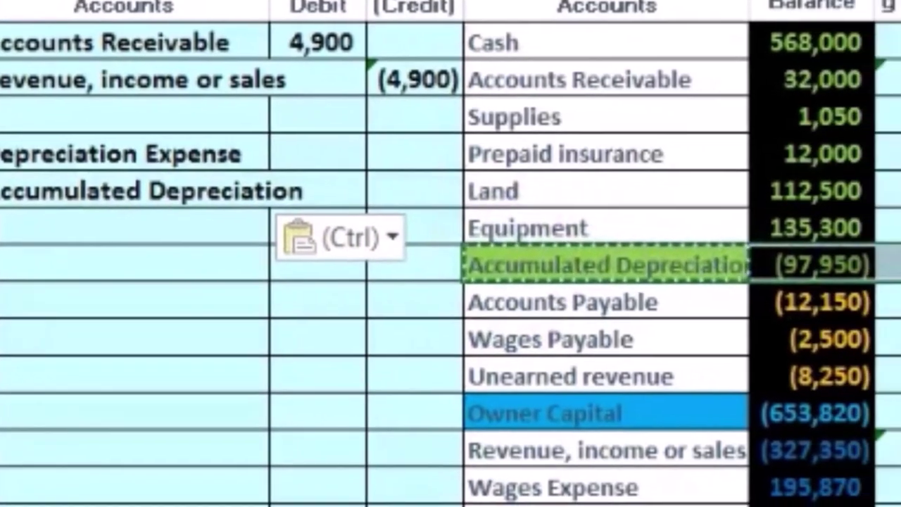
pyautogui.moveTo(872, 264); pyautogui.dragTo(900, 272)
pyautogui.click(900, 302)
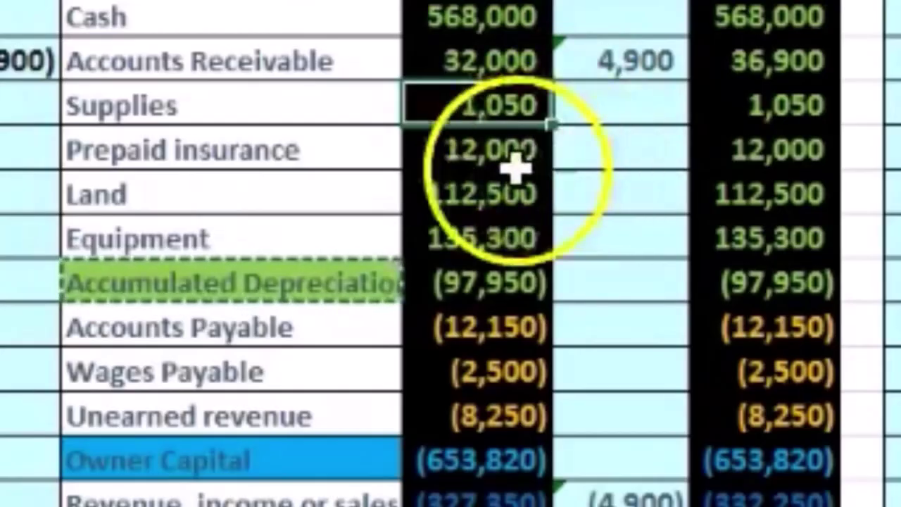
pyautogui.moveTo(312, 238); pyautogui.dragTo(730, 241)
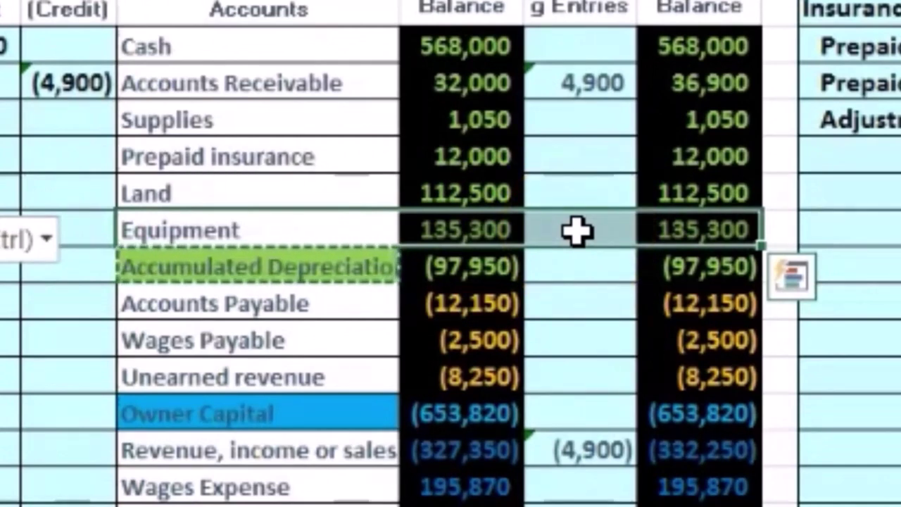
pyautogui.click(721, 221)
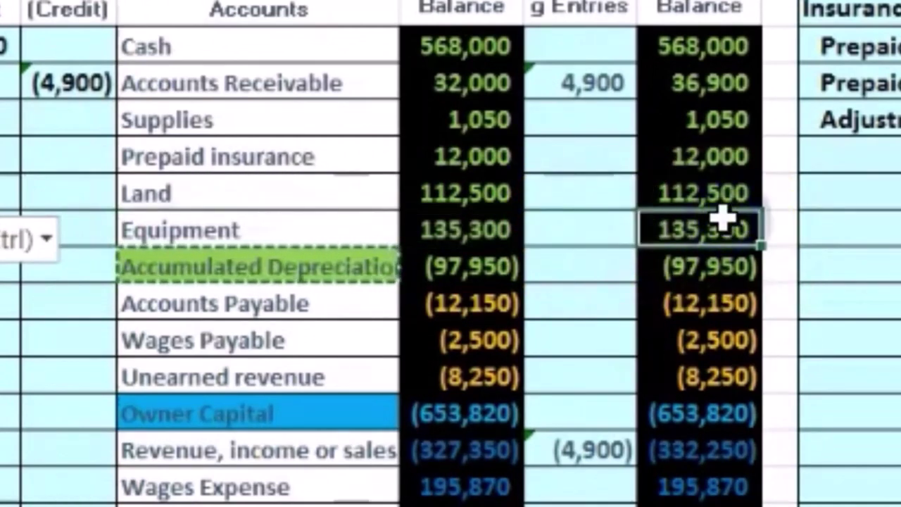
pyautogui.click(714, 262)
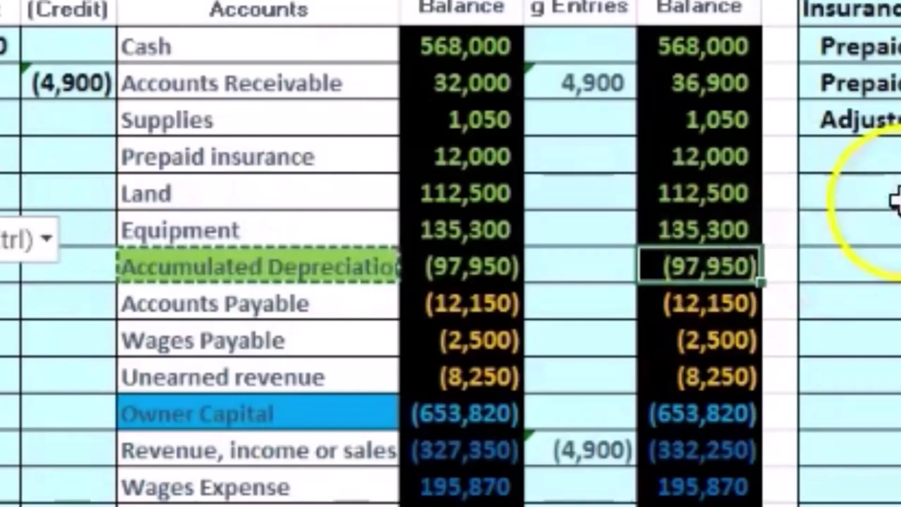
pyautogui.click(704, 230)
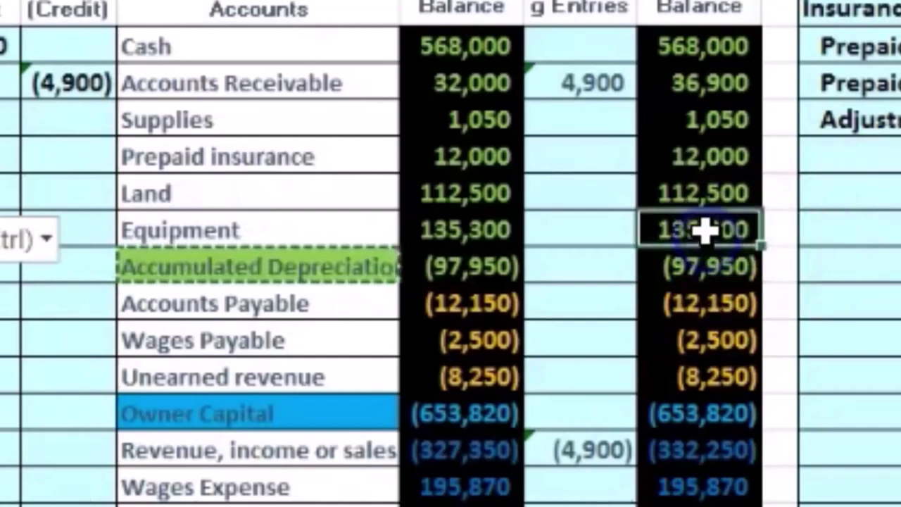
pyautogui.click(701, 269)
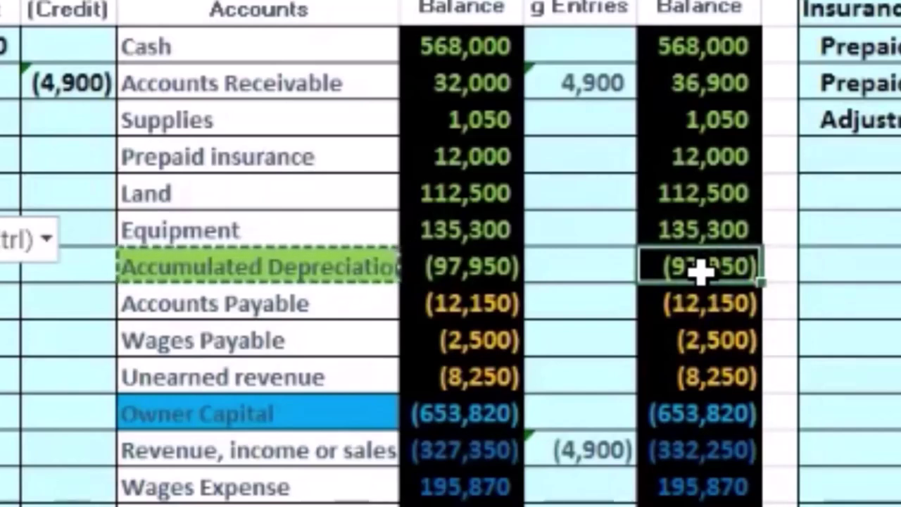
pyautogui.click(618, 271)
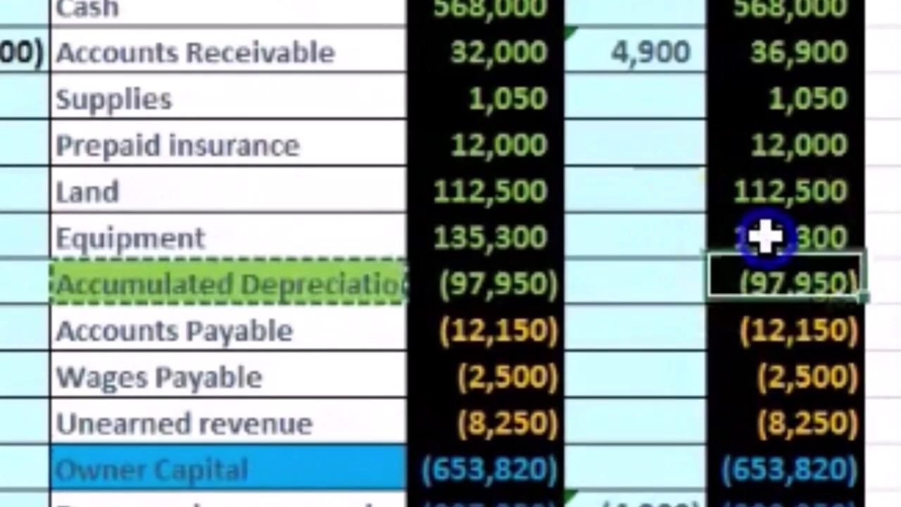
pyautogui.click(683, 229)
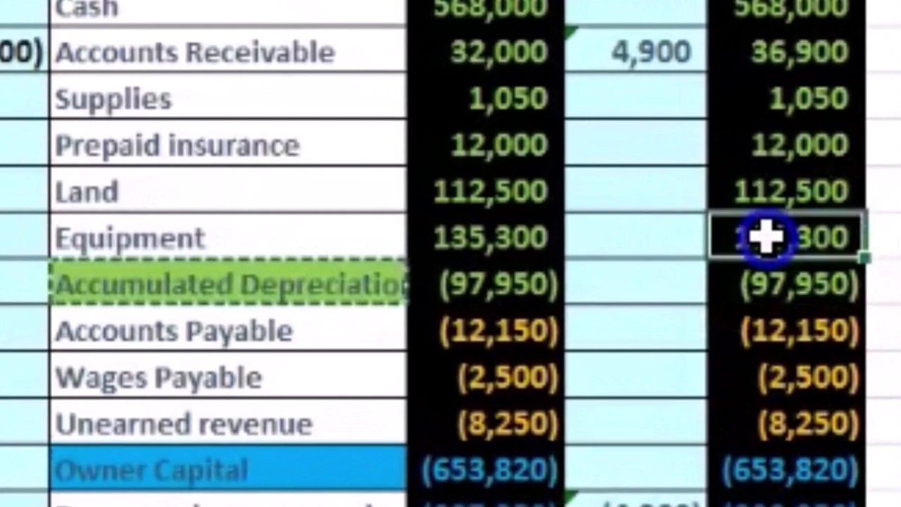
pyautogui.moveTo(766, 238); pyautogui.dragTo(779, 281)
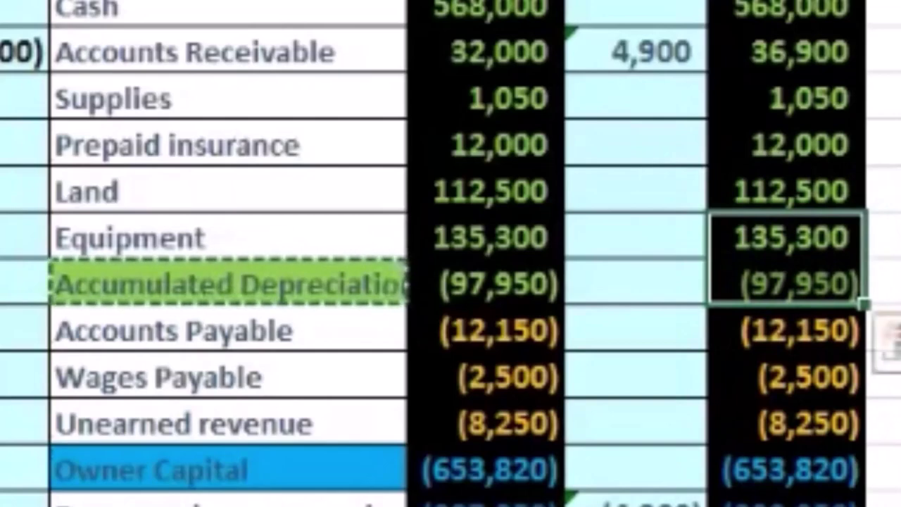
pyautogui.click(639, 288)
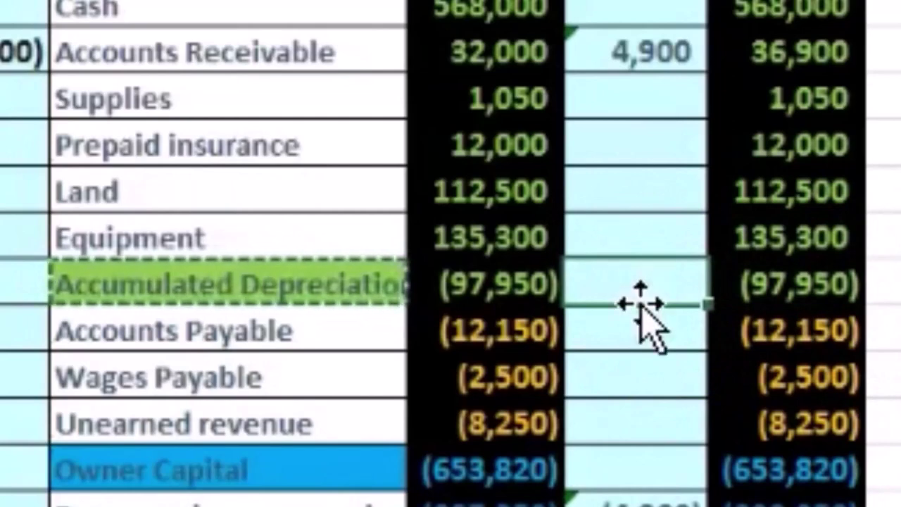
pyautogui.click(735, 240)
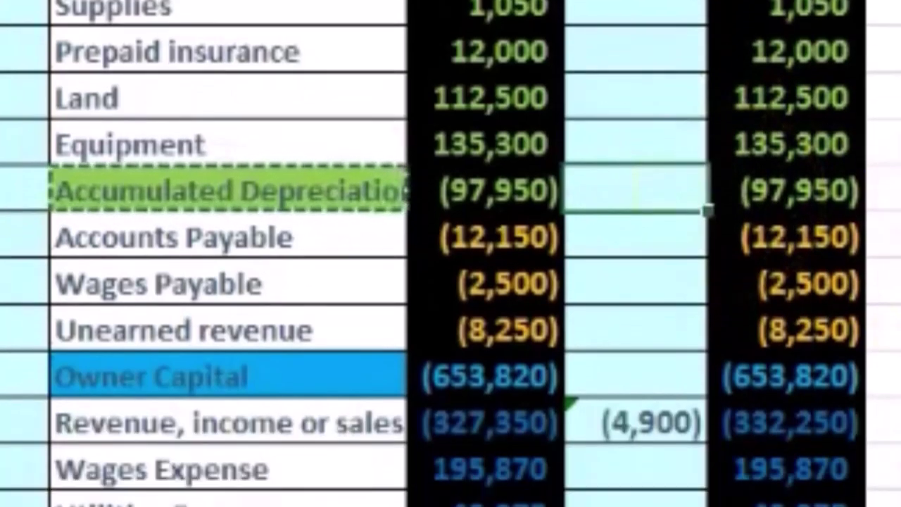
pyautogui.click(653, 356)
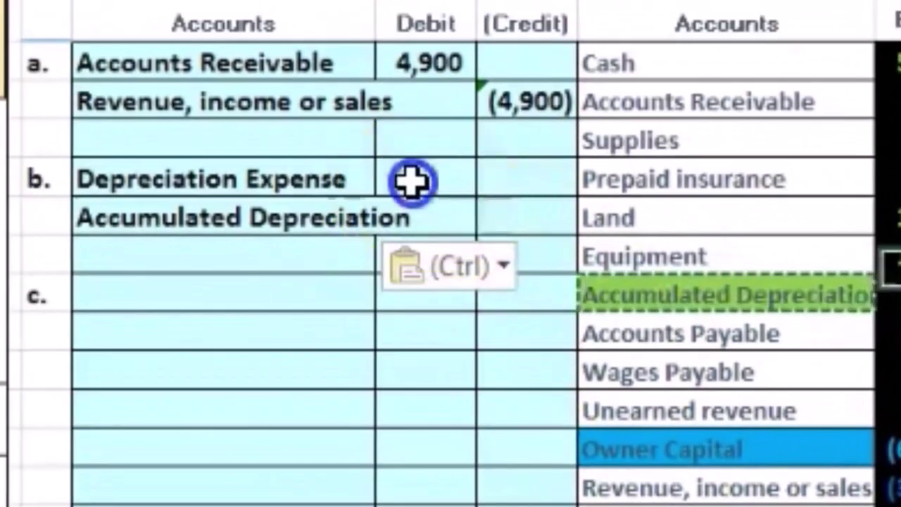
# Enter a 1100 debit for Depreciation Expense in entry b and credit Accumulated Depreciation with the negative of that debit cell
pyautogui.click(412, 180)
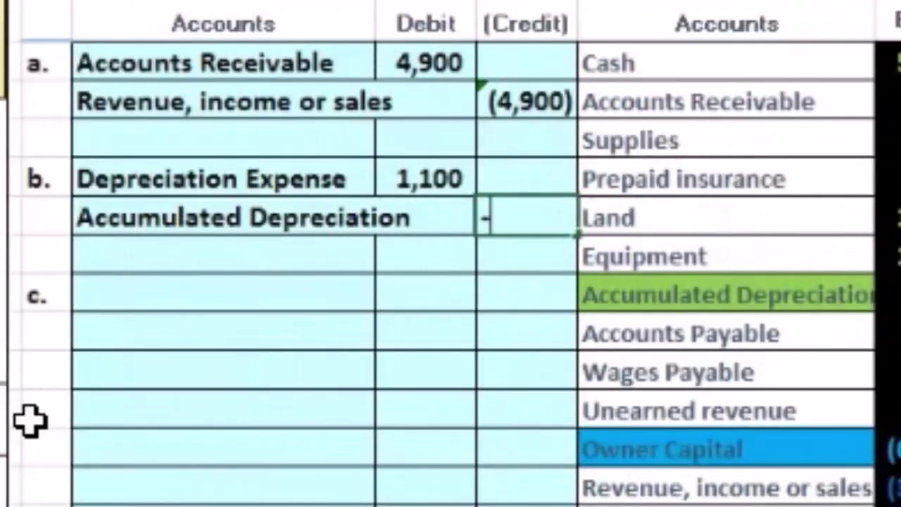
pyautogui.press('Up')
pyautogui.press('Left')
pyautogui.press('Return')
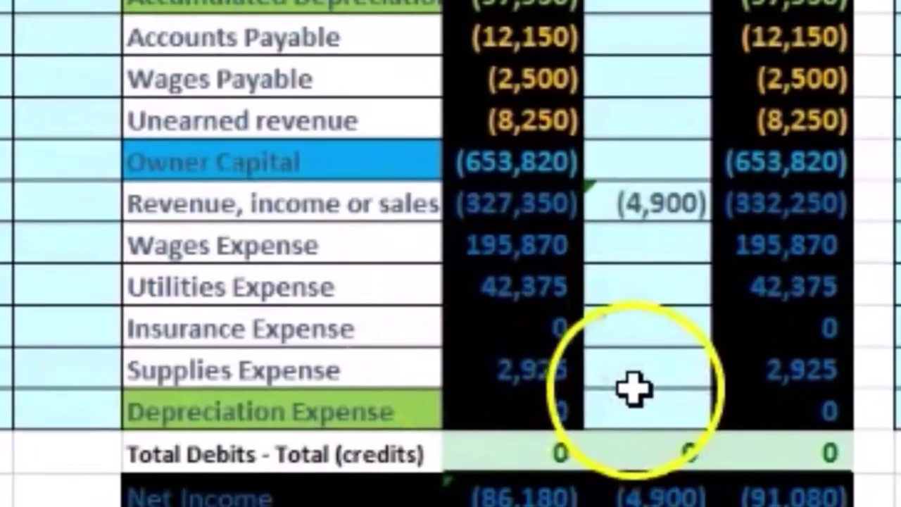
# Post the debit to Depreciation Expense in the Adjusting Entries column with a formula referencing entry b's debit cell
pyautogui.click(602, 373)
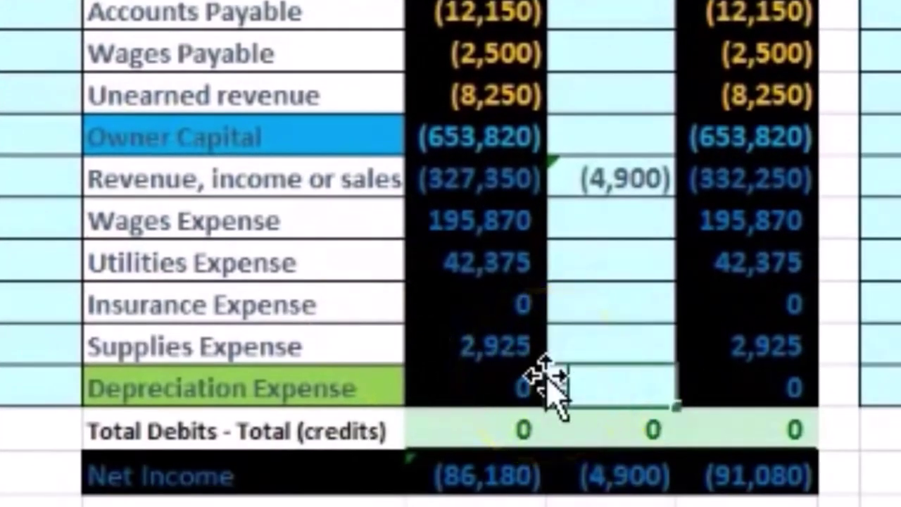
pyautogui.write('=')
pyautogui.click(473, 219)
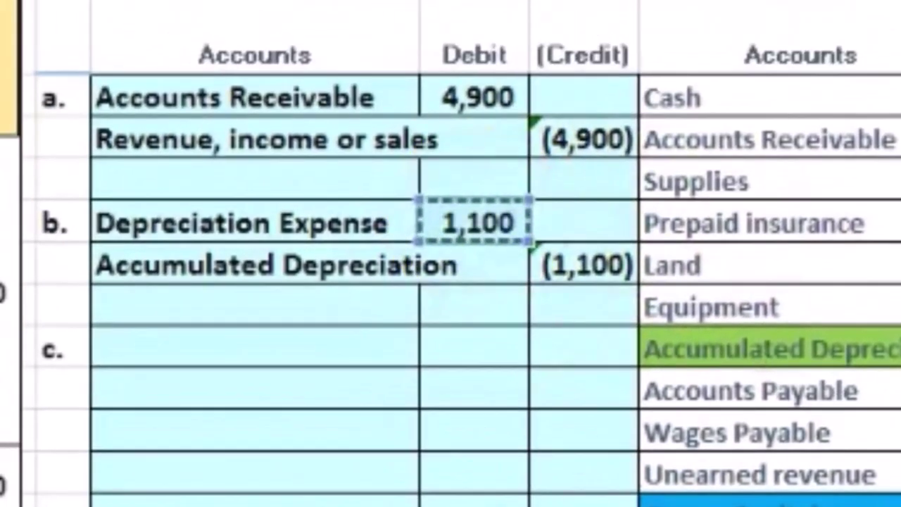
pyautogui.press('Return')
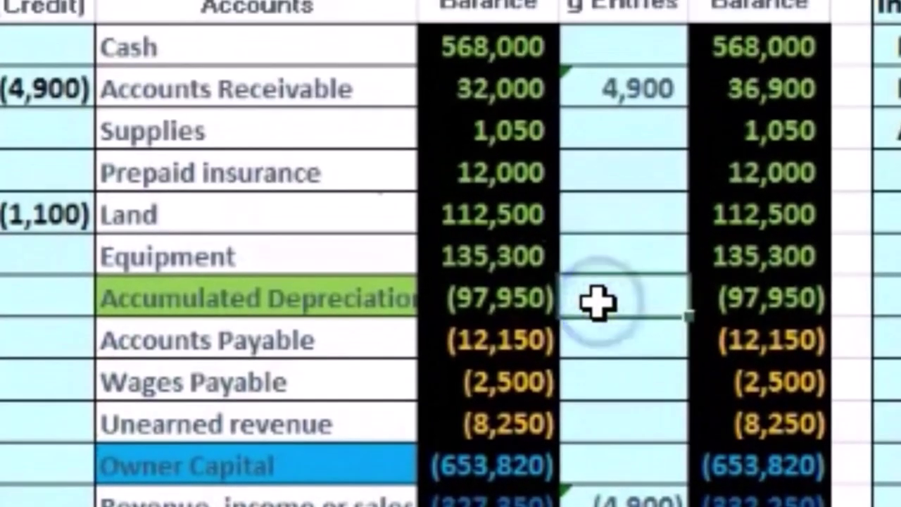
# Post the credit to Accumulated Depreciation in the Adjusting Entries column with a formula referencing entry b's credit cell
pyautogui.click(597, 302)
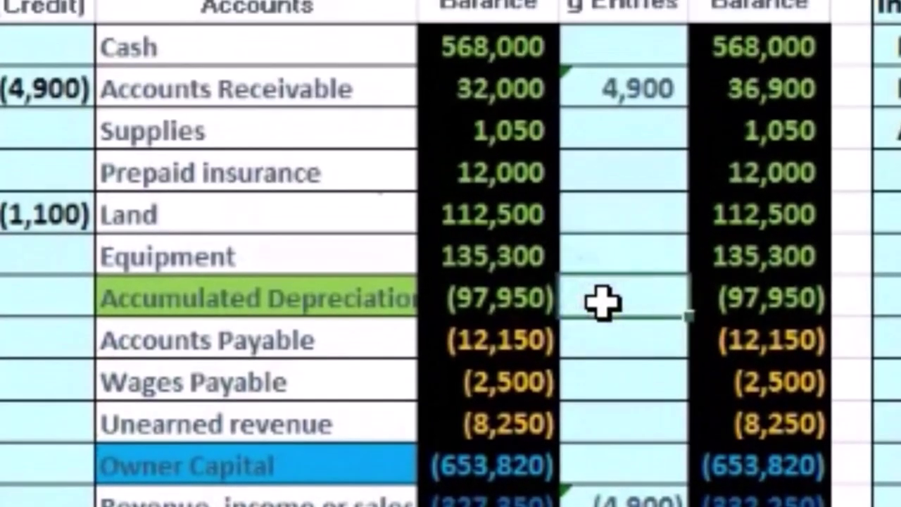
pyautogui.write('=')
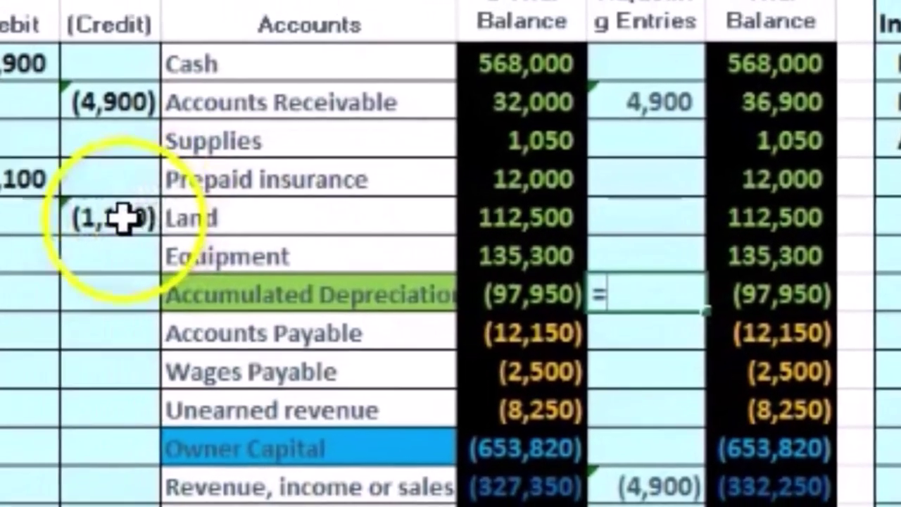
pyautogui.click(43, 214)
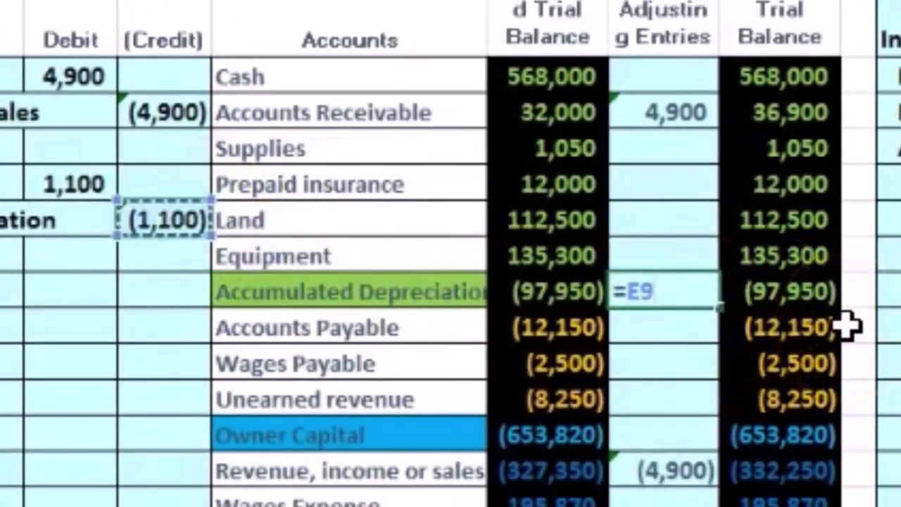
pyautogui.press('Return')
# Compare the combined Equipment and Accumulated Depreciation balances in the unadjusted and adjusted trial balance columns
pyautogui.moveTo(690, 324); pyautogui.dragTo(815, 284)
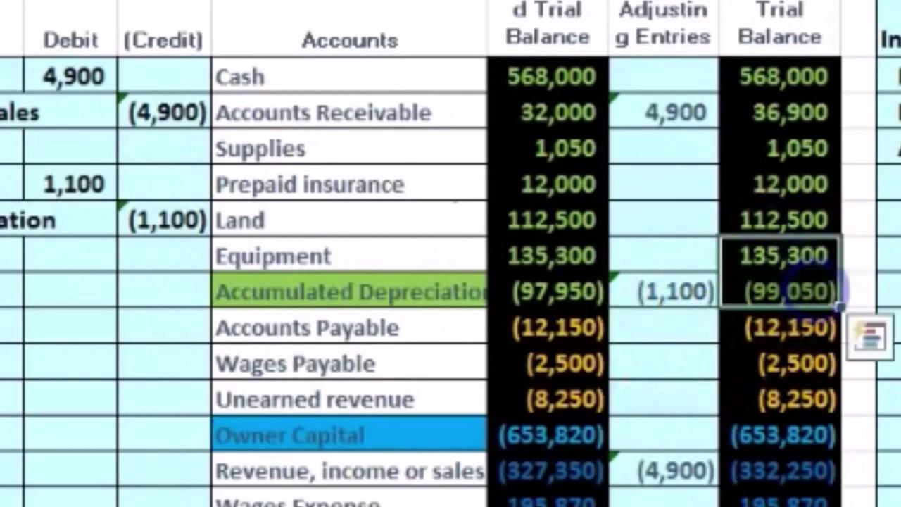
pyautogui.moveTo(567, 278); pyautogui.dragTo(556, 326)
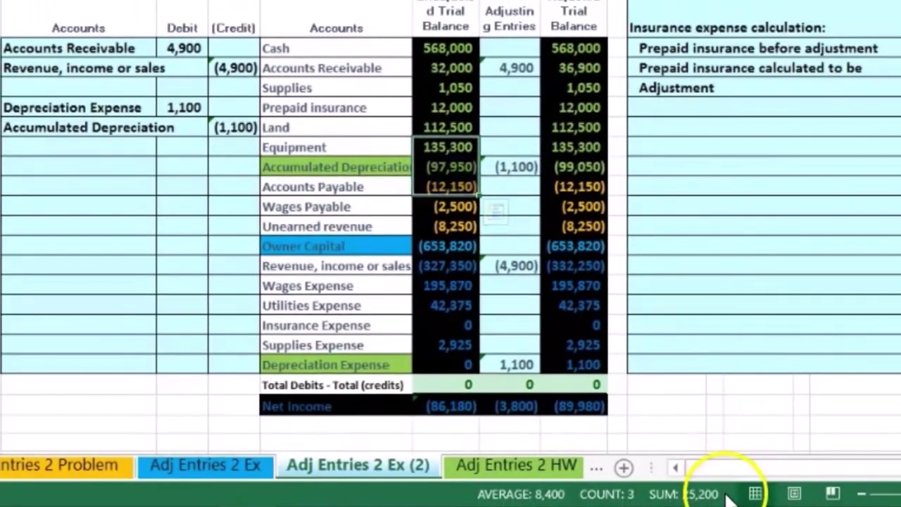
pyautogui.moveTo(463, 148); pyautogui.dragTo(454, 168)
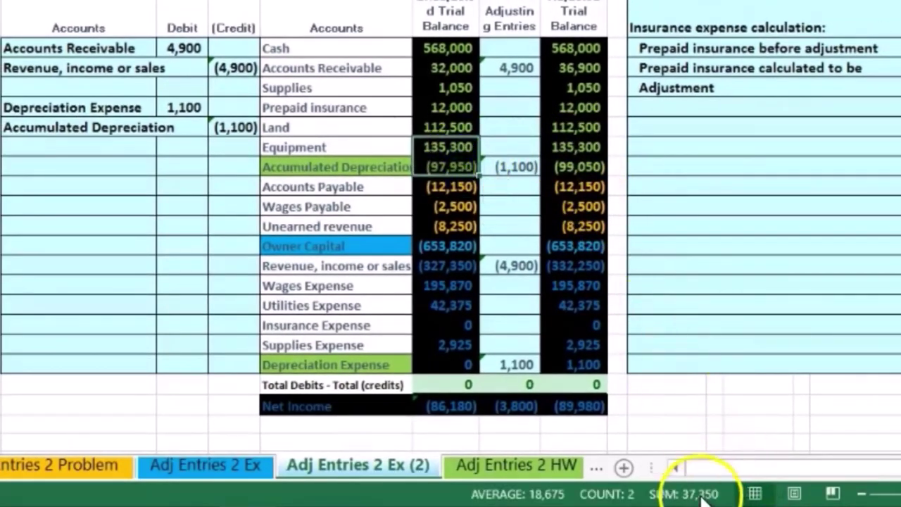
pyautogui.moveTo(574, 147); pyautogui.dragTo(573, 167)
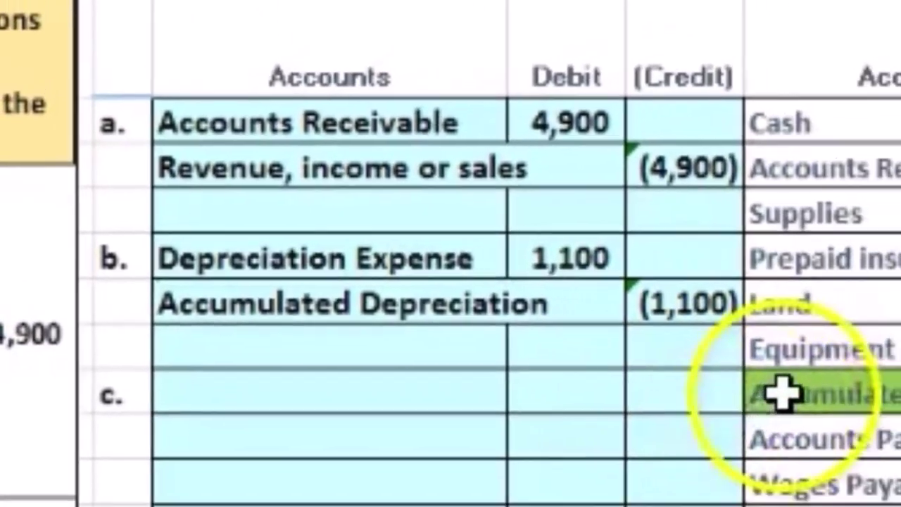
# Remove the green fill from the Accumulated Depreciation and Depreciation Expense account names in the trial balance
pyautogui.click(844, 388)
pyautogui.rightClick(563, 340)
pyautogui.click(681, 100)
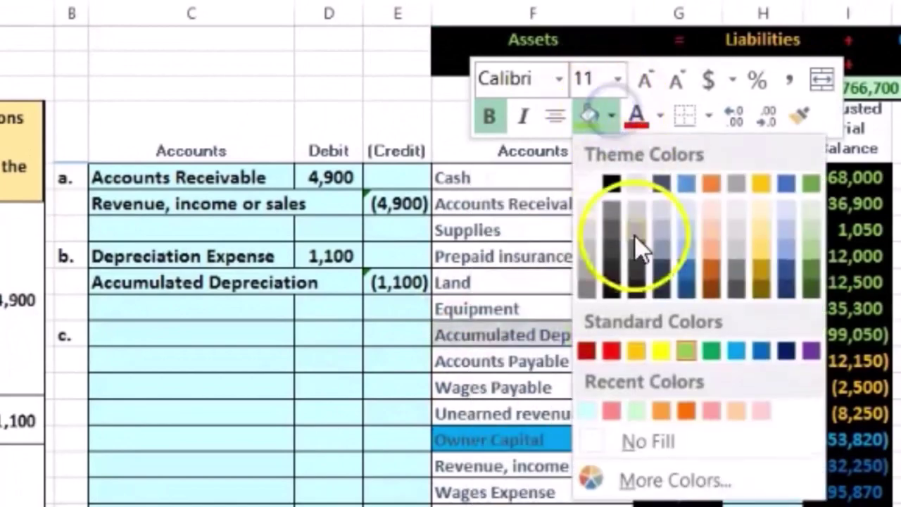
pyautogui.click(631, 443)
pyautogui.rightClick(599, 502)
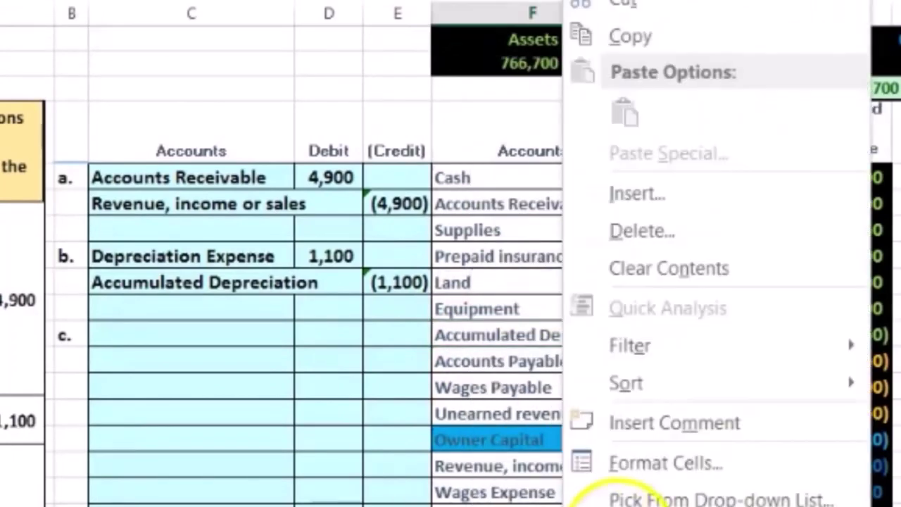
pyautogui.press('Escape')
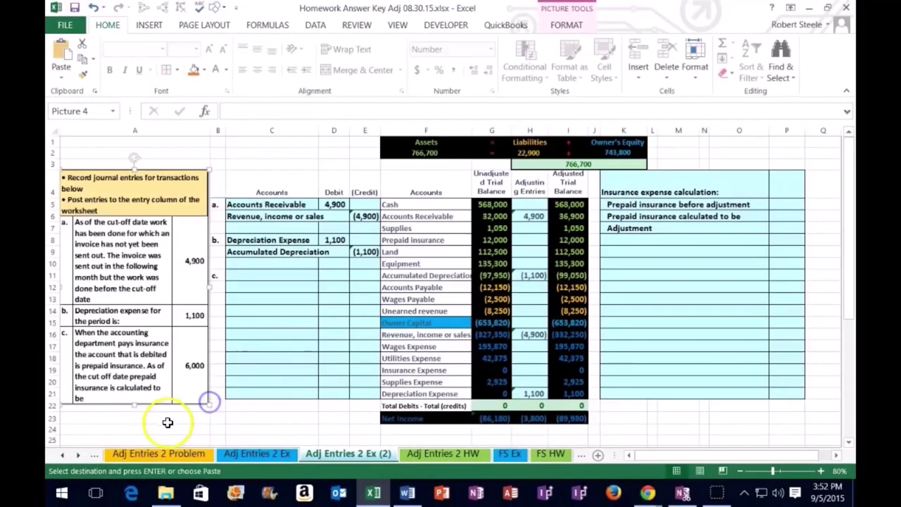
# Read transaction c, find its balance sheet account and highlight the Prepaid insurance account name in green
pyautogui.click(132, 417)
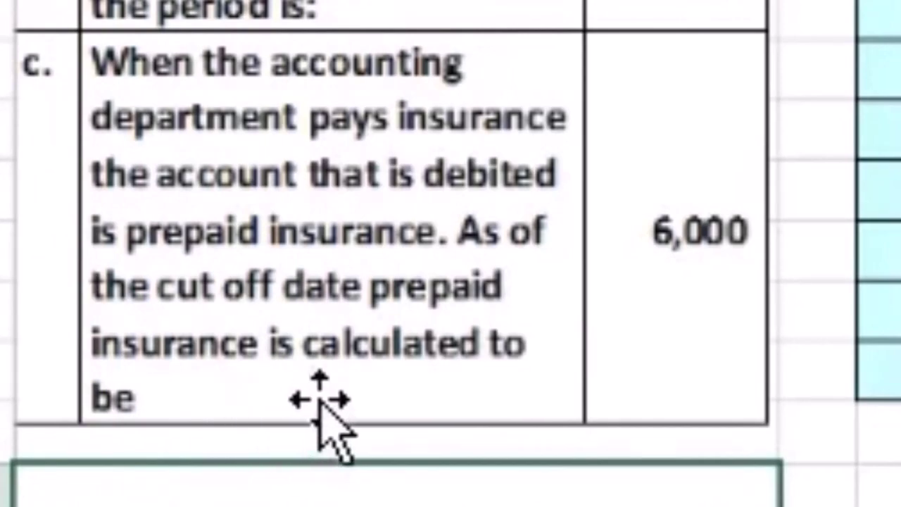
pyautogui.click(667, 405)
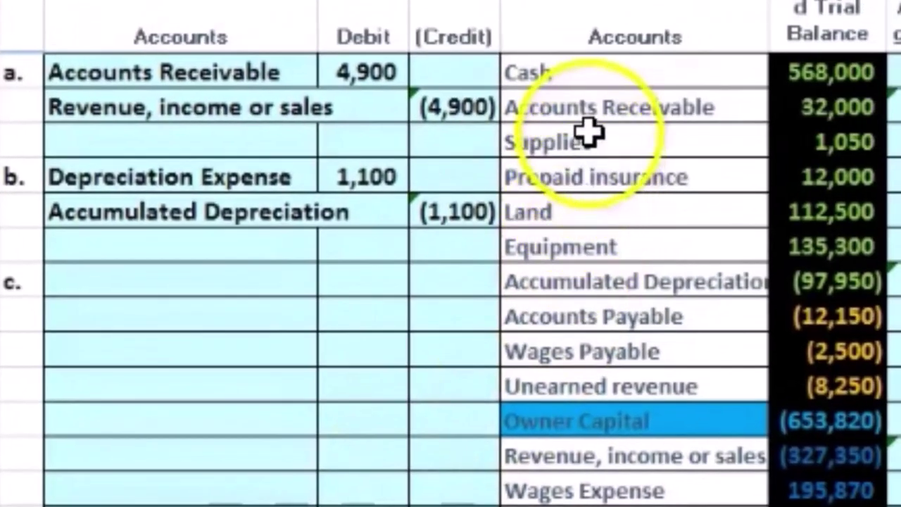
pyautogui.moveTo(595, 113); pyautogui.dragTo(595, 373)
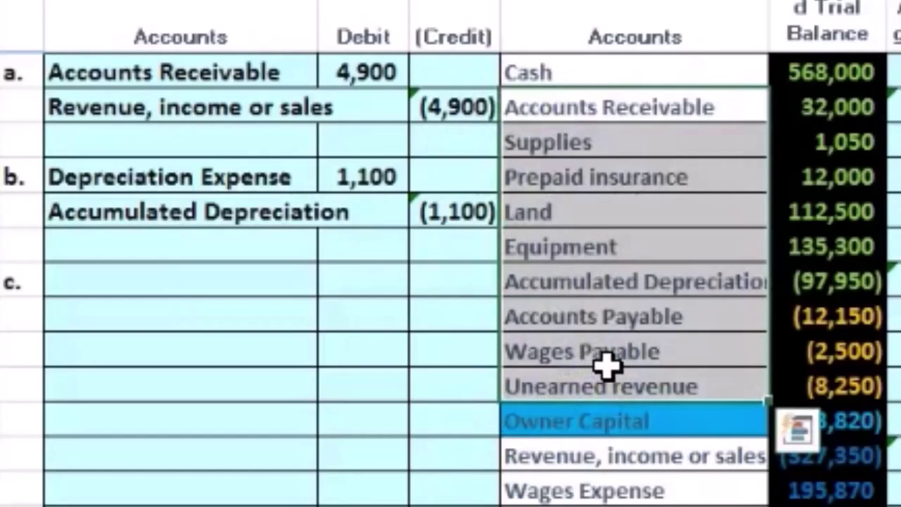
pyautogui.click(675, 178)
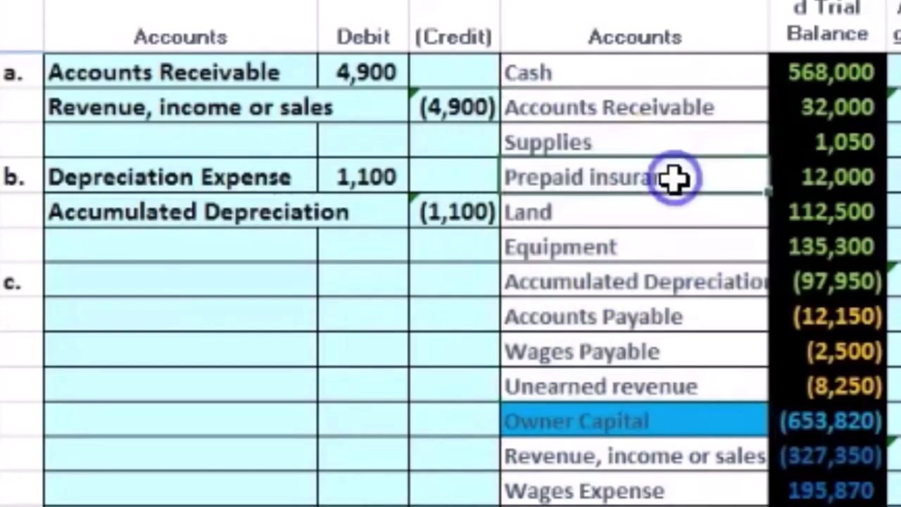
pyautogui.rightClick(674, 178)
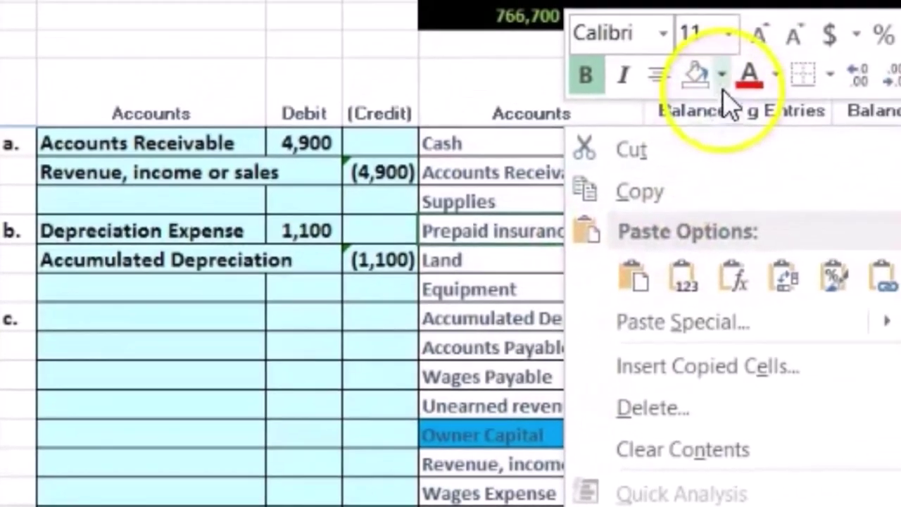
pyautogui.click(866, 4)
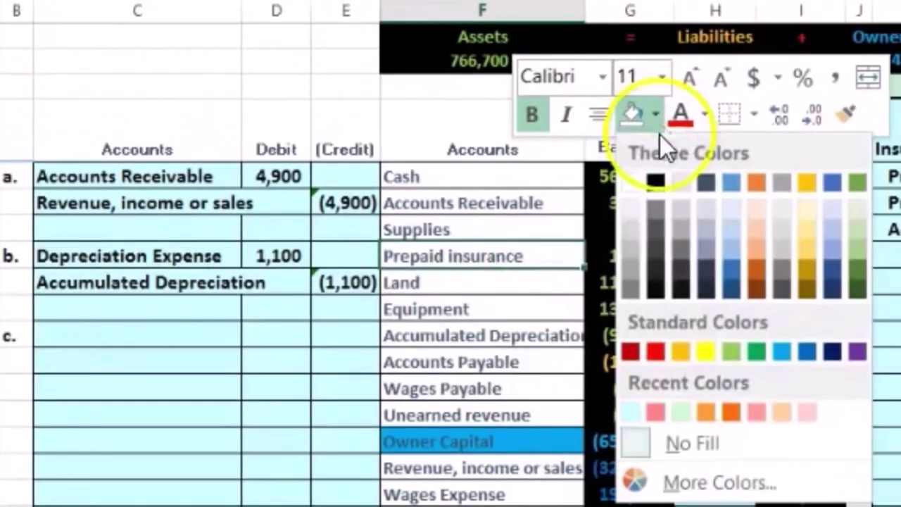
pyautogui.click(730, 351)
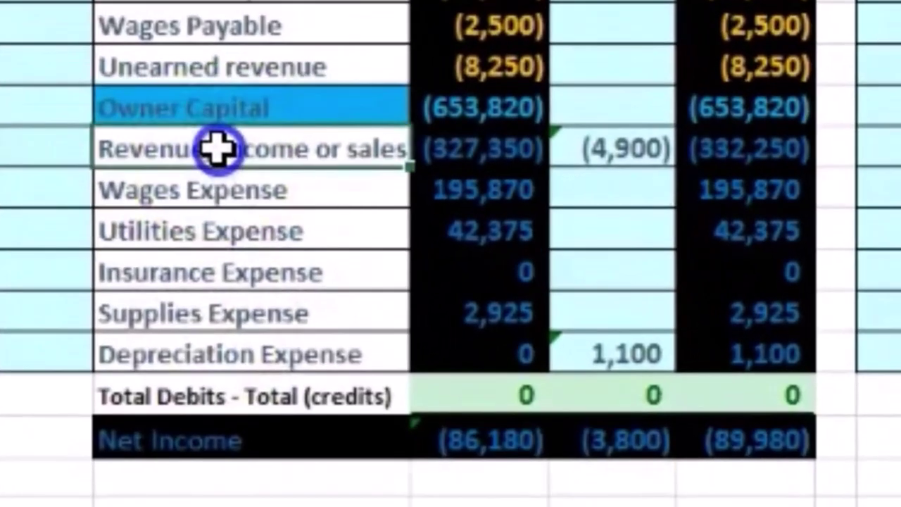
# Find the income statement account for transaction c and highlight the Insurance Expense account name in green
pyautogui.moveTo(242, 182); pyautogui.dragTo(264, 380)
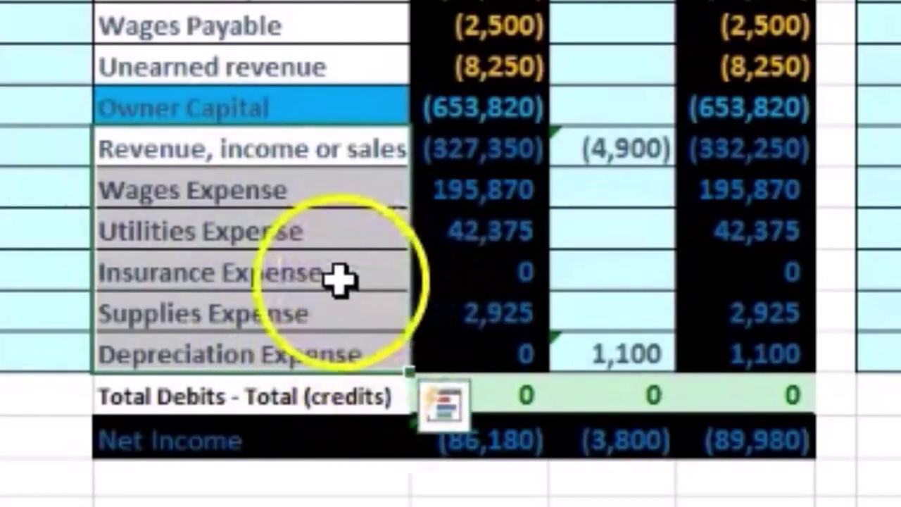
pyautogui.click(255, 278)
pyautogui.rightClick(255, 278)
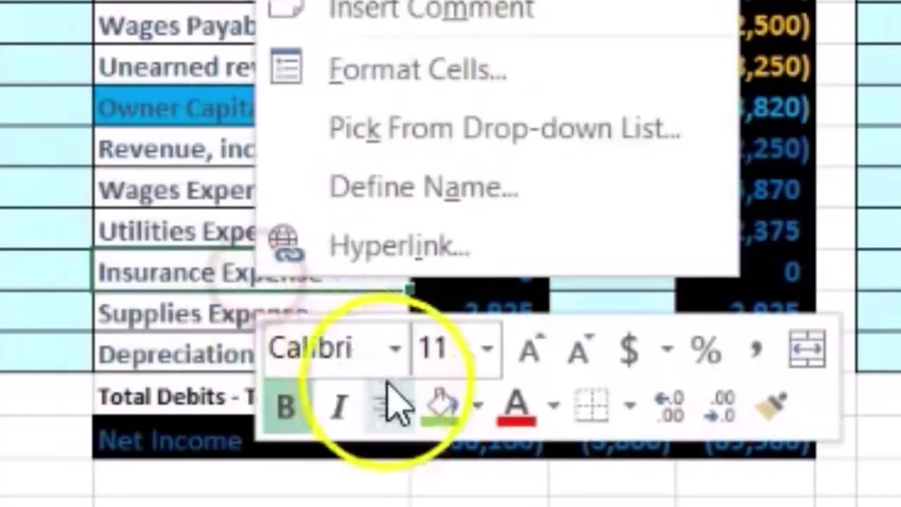
pyautogui.click(440, 412)
# Copy the Insurance Expense name from the trial balance into the first line of entry c as values only
pyautogui.moveTo(185, 196); pyautogui.dragTo(747, 342)
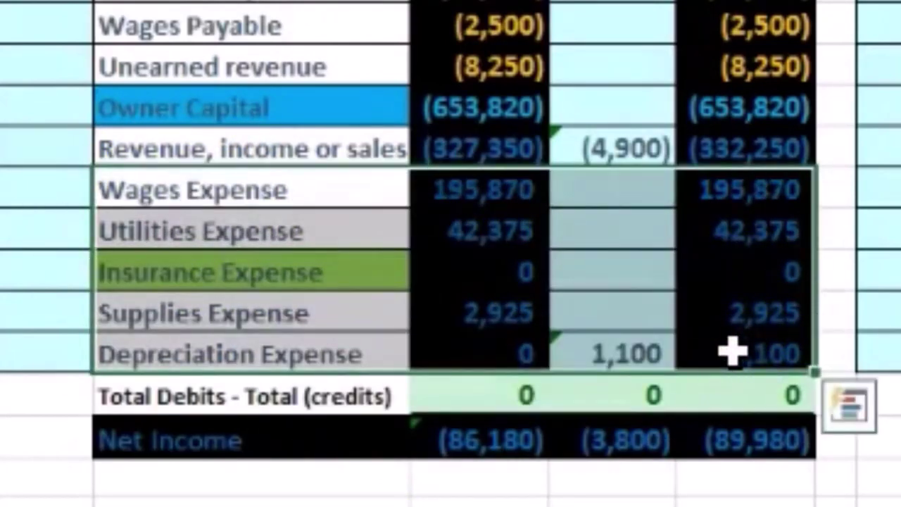
pyautogui.click(222, 269)
pyautogui.rightClick(225, 277)
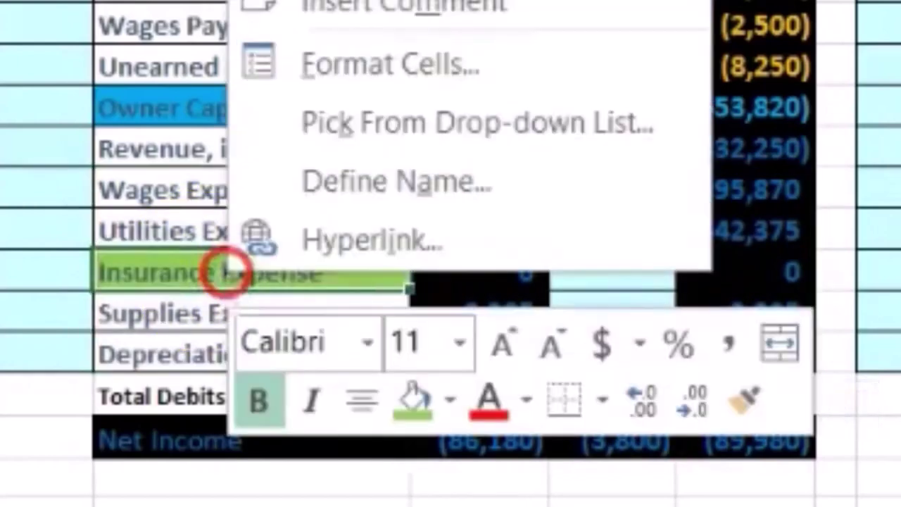
pyautogui.hotkey('ctrl', 'c')
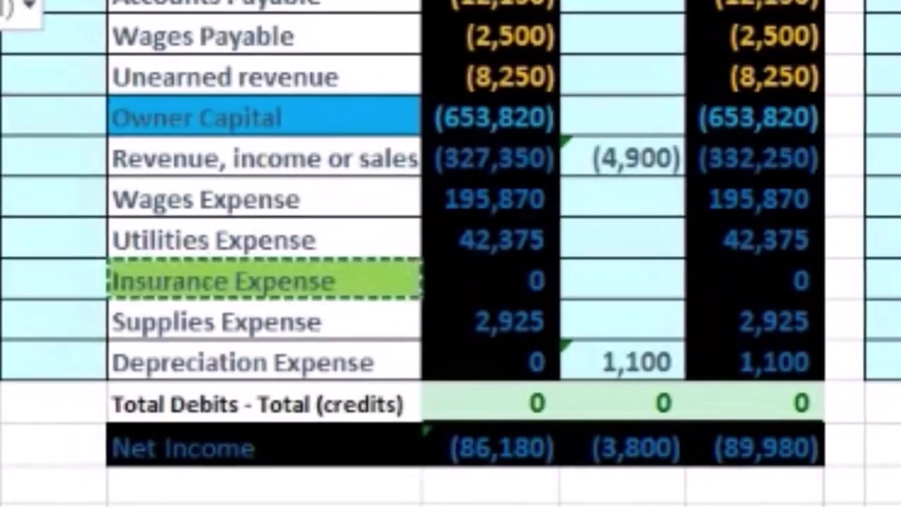
pyautogui.hotkey('ctrl', 'v')
# Copy the Prepaid insurance name from the trial balance into the second line of entry c as values only
pyautogui.click(223, 278)
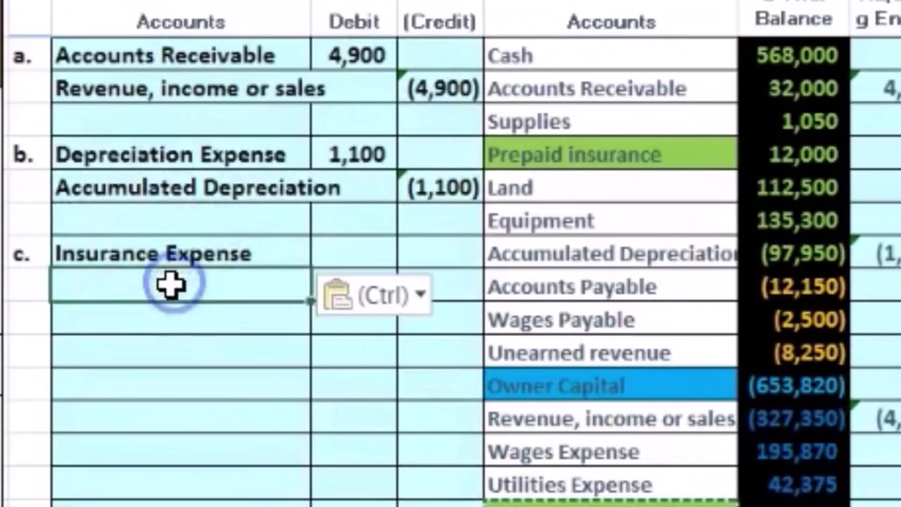
pyautogui.click(604, 155)
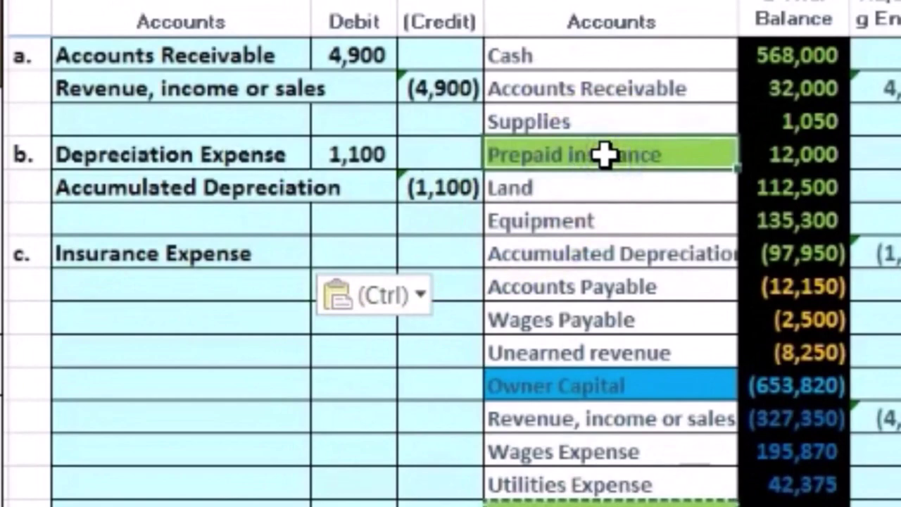
pyautogui.rightClick(603, 155)
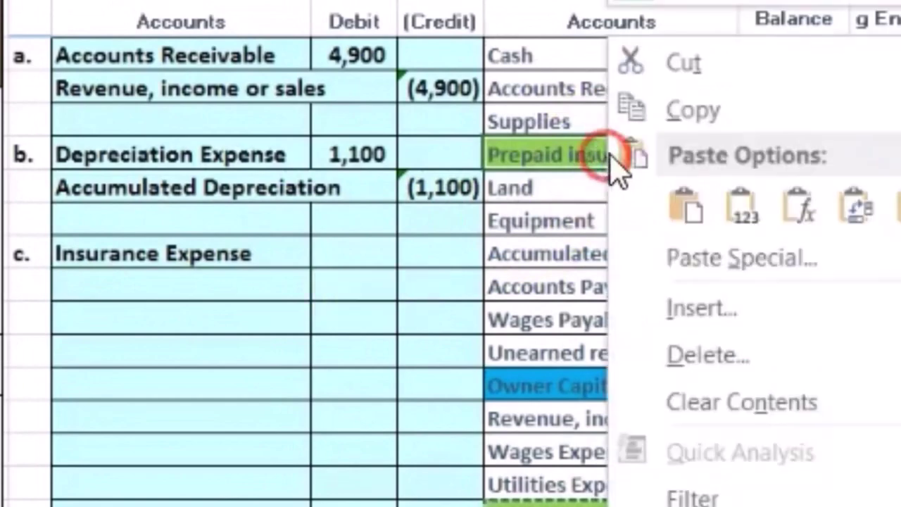
pyautogui.click(662, 111)
pyautogui.click(185, 278)
pyautogui.rightClick(191, 282)
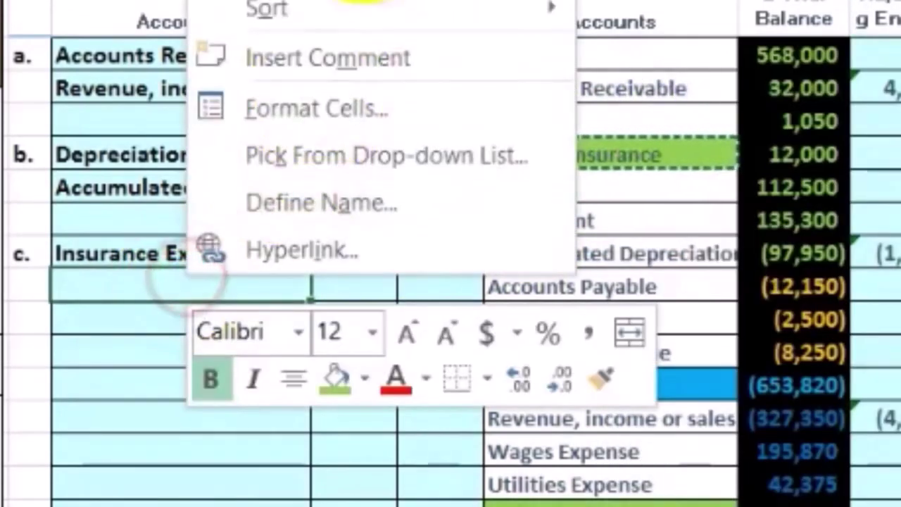
pyautogui.hotkey('ctrl', 'v')
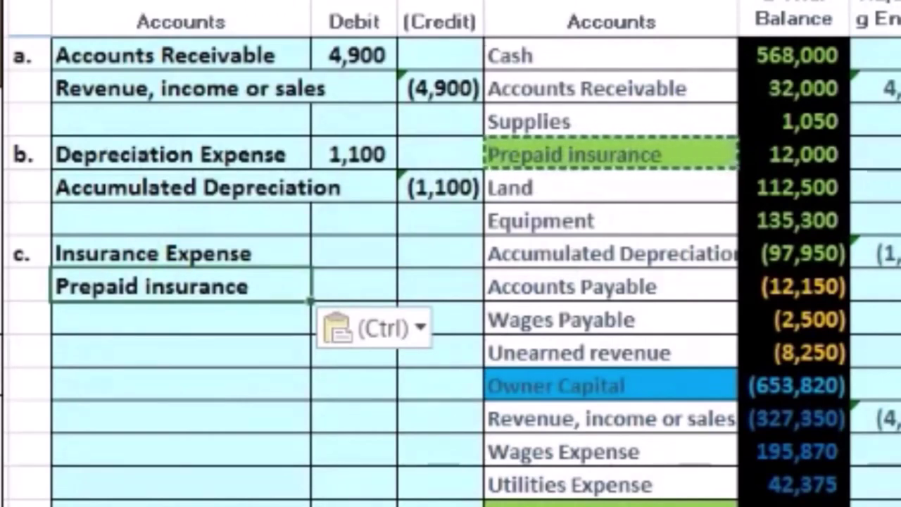
# In the insurance expense calculation, enter 12,000 for prepaid insurance before adjustment and 6000 for prepaid insurance calculated to be
pyautogui.moveTo(551, 161); pyautogui.dragTo(900, 199)
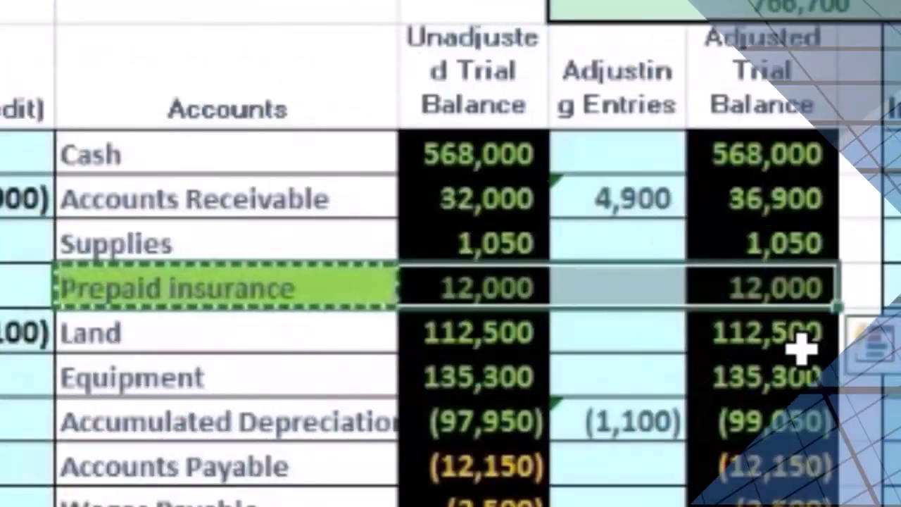
pyautogui.moveTo(547, 297); pyautogui.dragTo(476, 286)
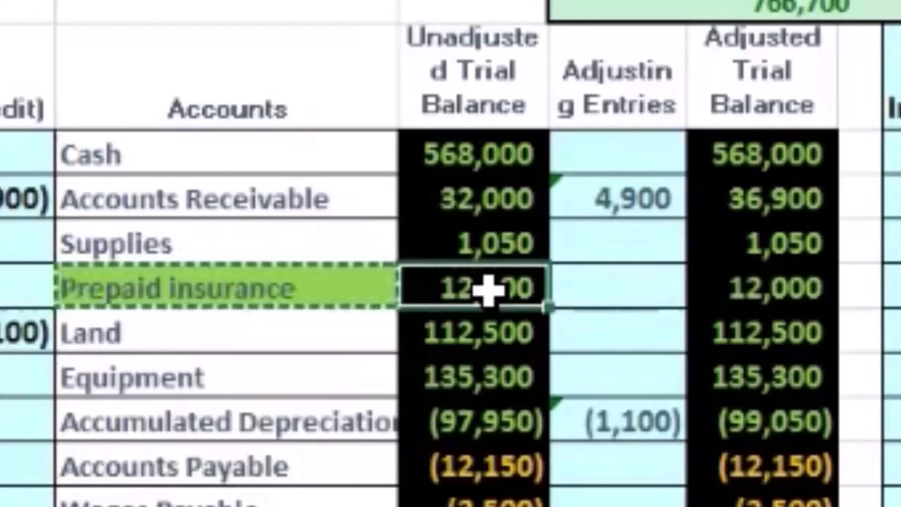
pyautogui.click(758, 290)
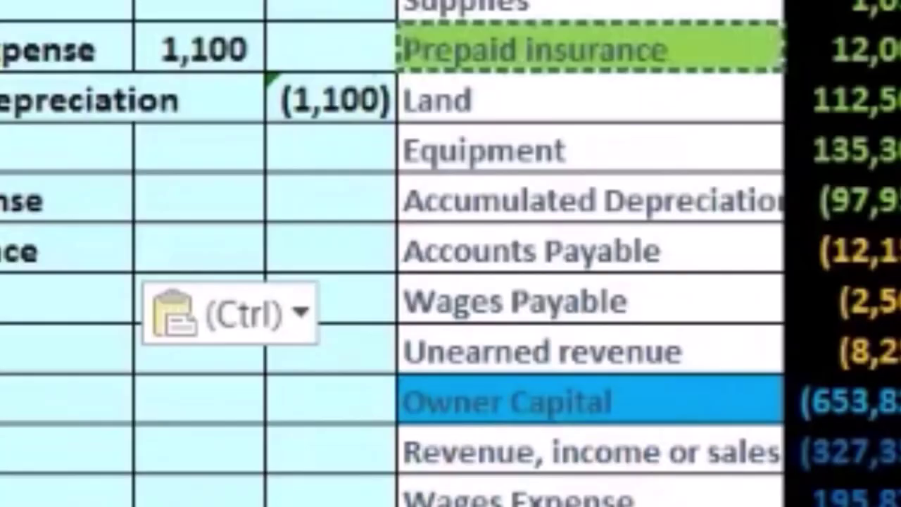
pyautogui.click(765, 235)
pyautogui.write('12,000')
pyautogui.press('Return')
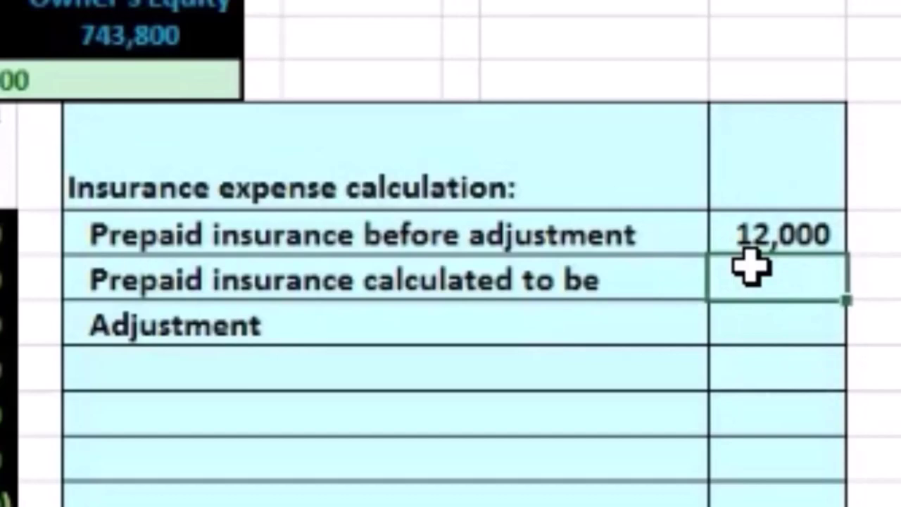
pyautogui.write('6000')
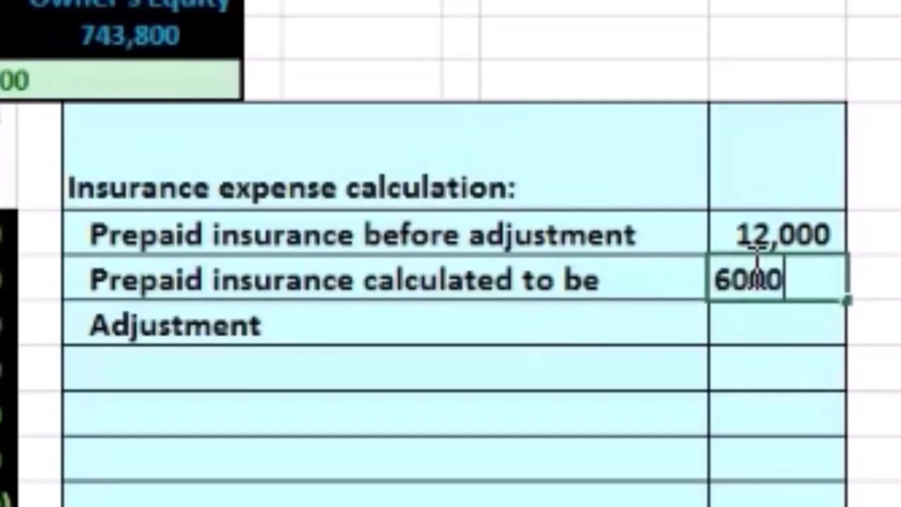
pyautogui.press('Return')
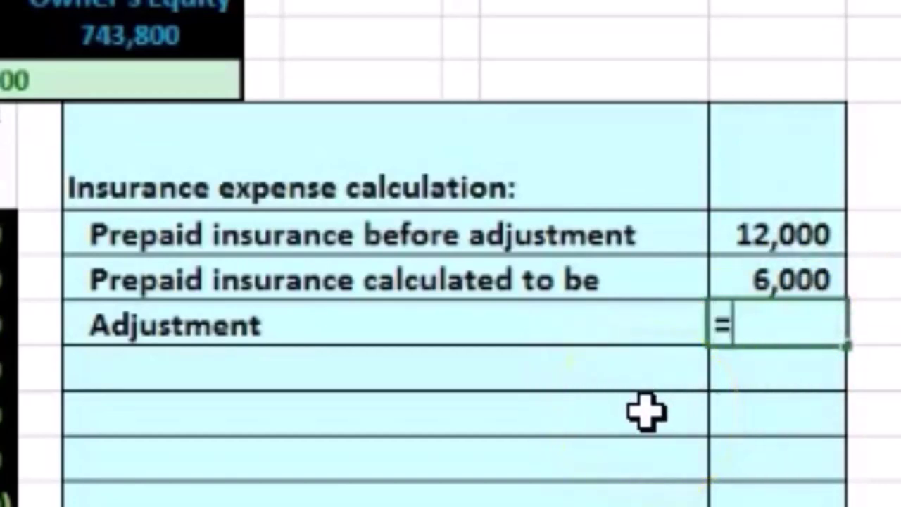
# Calculate the insurance Adjustment with a formula subtracting the calculated prepaid insurance from the balance before adjustment
pyautogui.click(779, 234)
pyautogui.write('-')
pyautogui.click(748, 277)
pyautogui.press('Return')
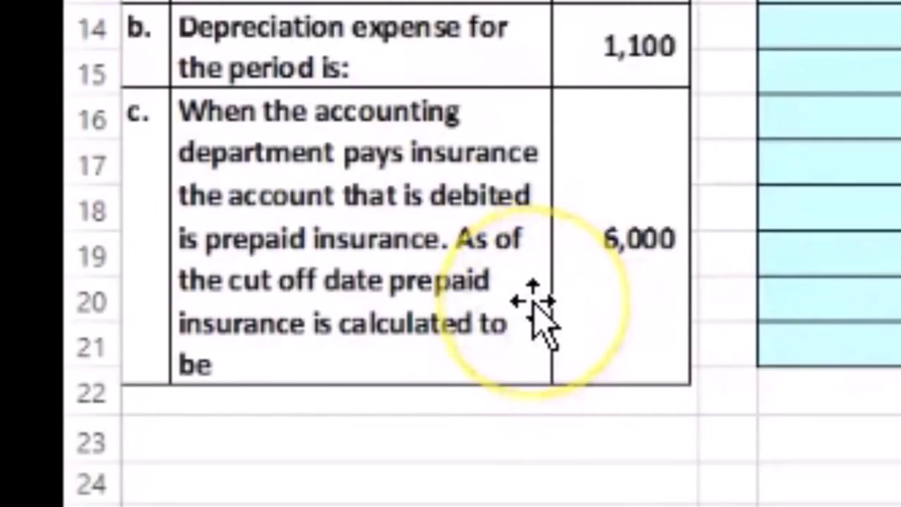
pyautogui.click(590, 322)
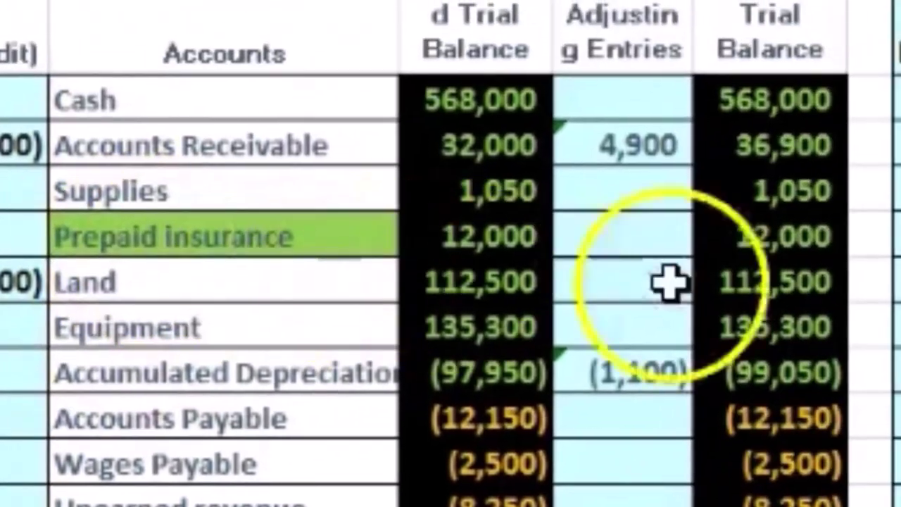
# In entry c, enter a 6,000 debit for Insurance Expense and credit Prepaid insurance with a formula negating that debit
pyautogui.click(787, 238)
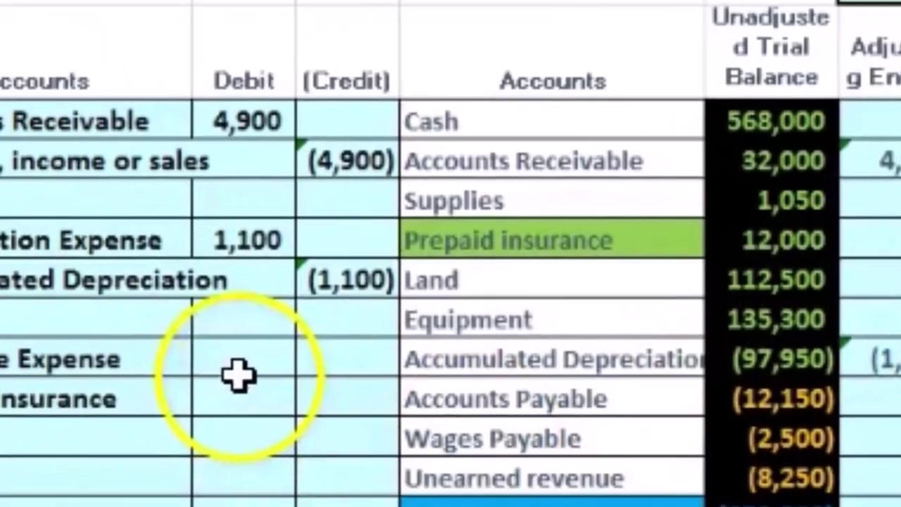
pyautogui.click(432, 333)
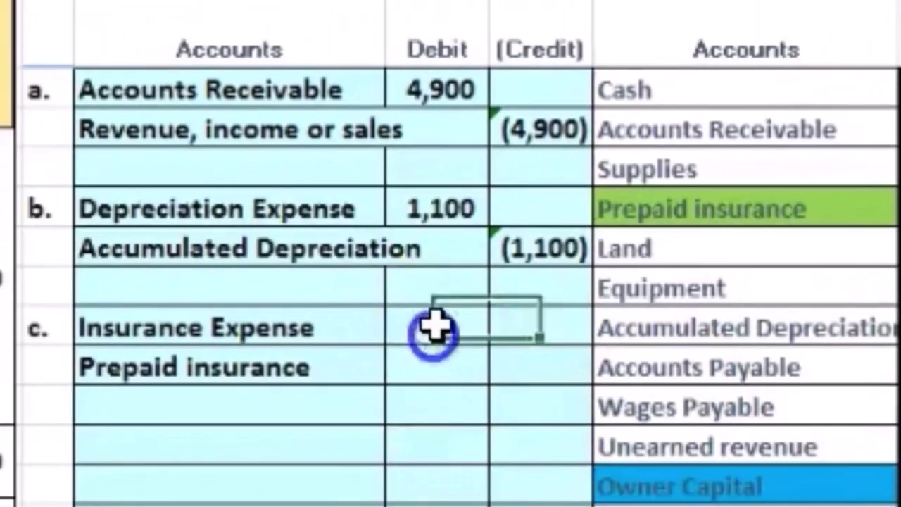
pyautogui.write('6,000')
pyautogui.press('Return')
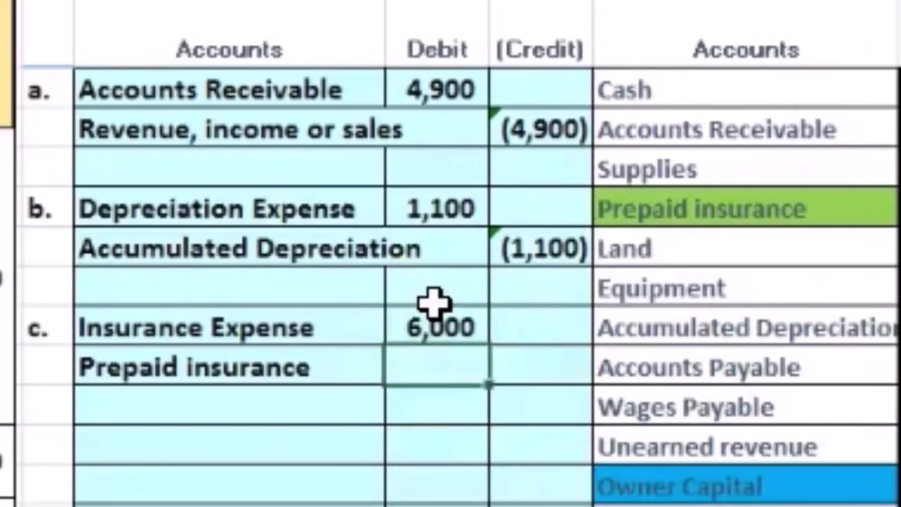
pyautogui.press('Right')
pyautogui.write('-')
pyautogui.press('Left')
pyautogui.press('Up')
pyautogui.press('Return')
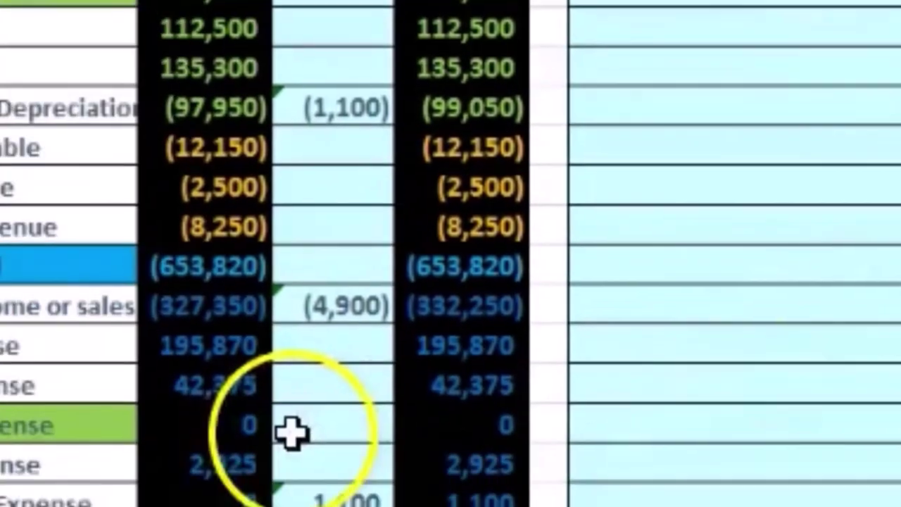
# Post the insurance debit to the Insurance Expense row of the Adjusting Entries column with the formula =D11
pyautogui.click(563, 255)
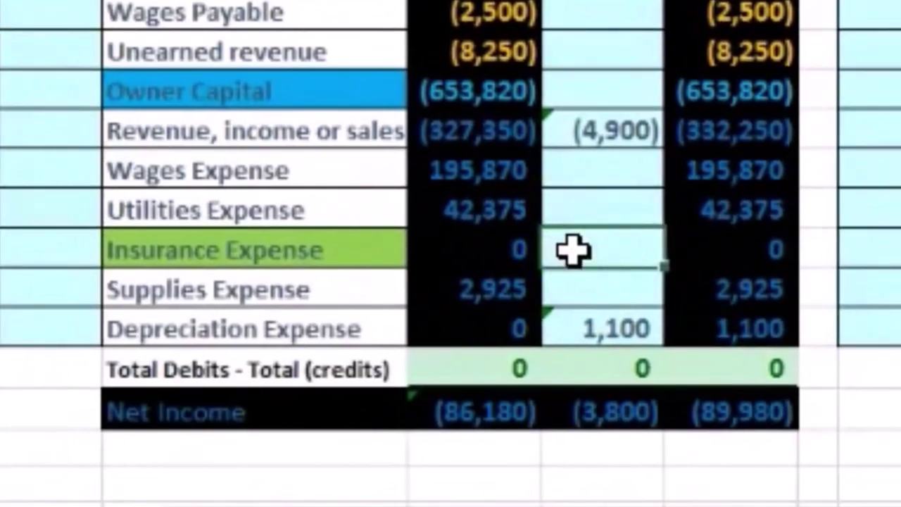
pyautogui.write('=D11')
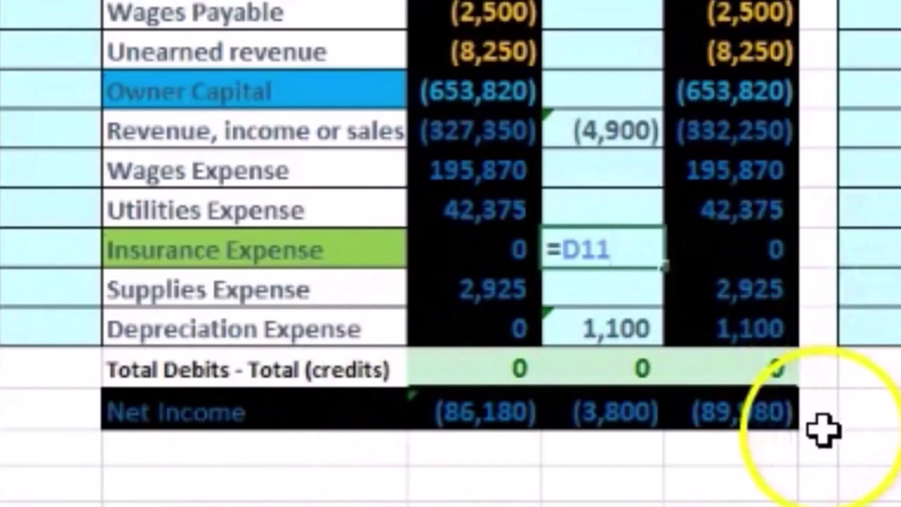
pyautogui.press('Return')
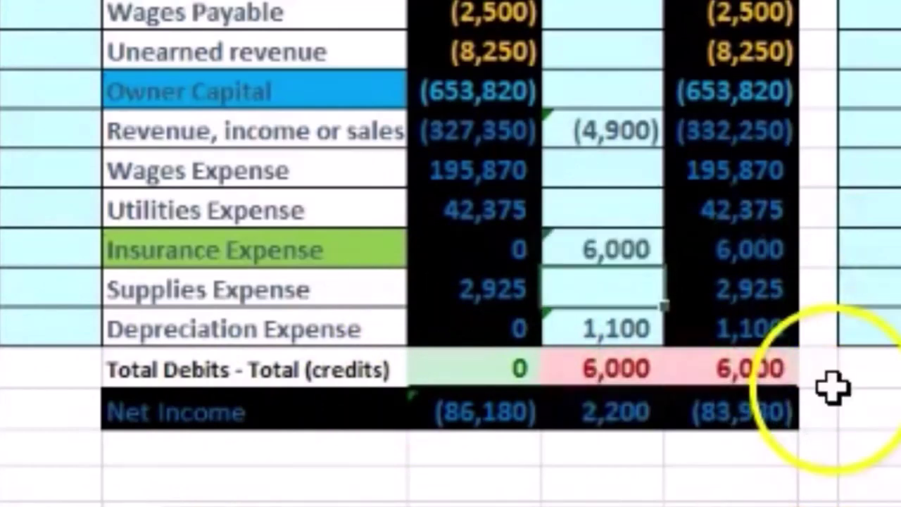
# Post the entry c credit to the Prepaid insurance row of the Adjusting Entries column with the formula =E12
pyautogui.click(718, 86)
pyautogui.moveTo(718, 85); pyautogui.dragTo(724, 283)
pyautogui.moveTo(720, 129); pyautogui.dragTo(728, 328)
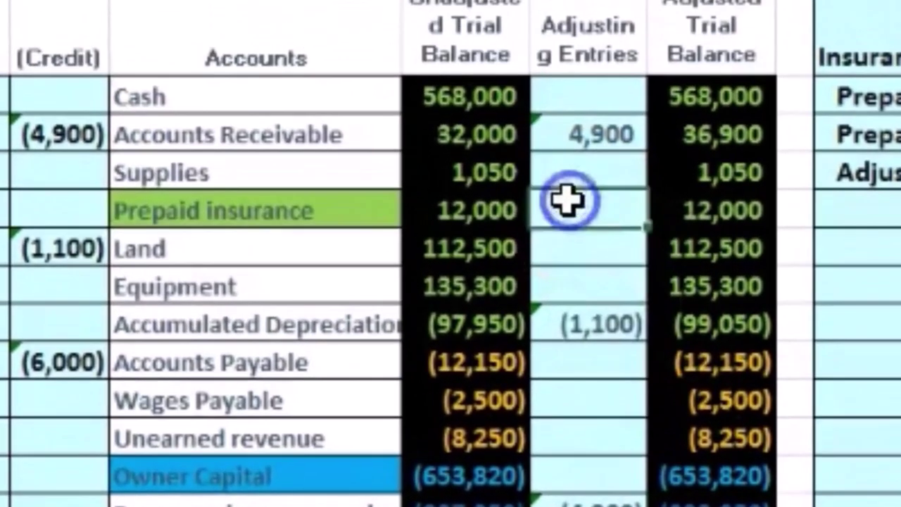
pyautogui.click(532, 54)
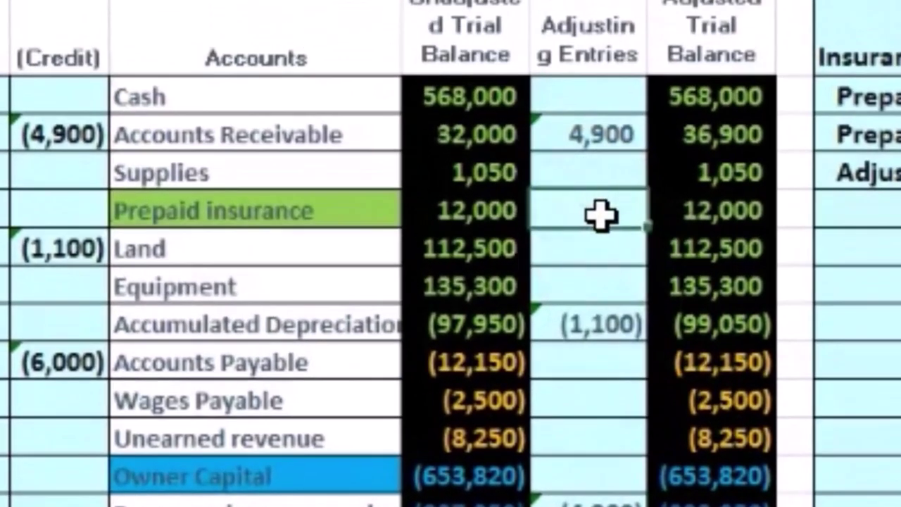
pyautogui.write('=')
pyautogui.click(67, 361)
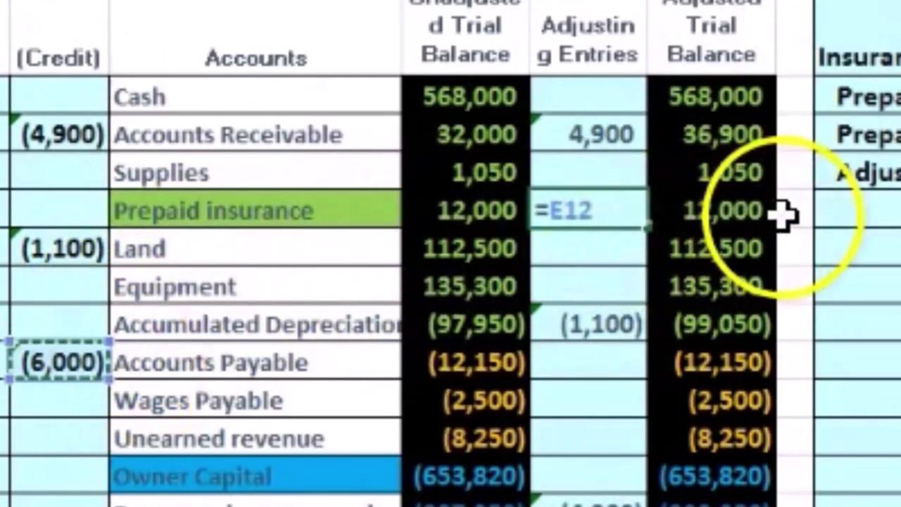
pyautogui.press('Return')
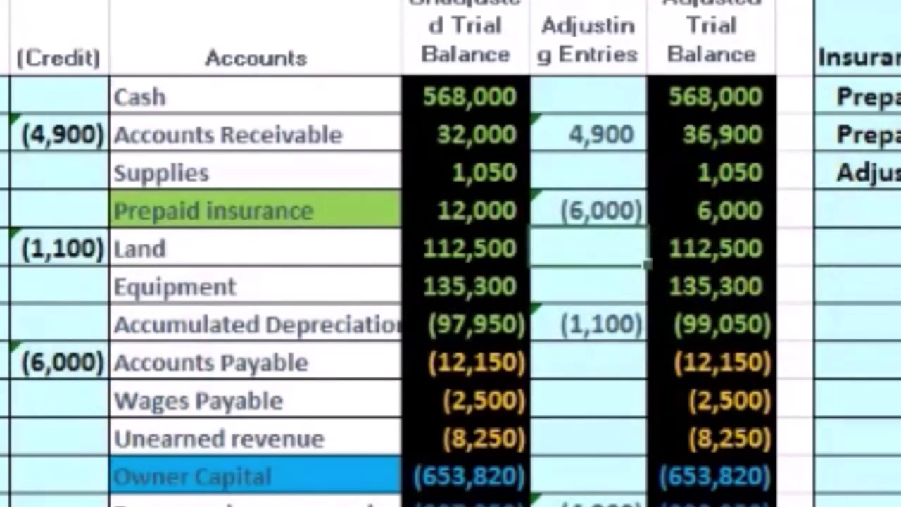
pyautogui.click(741, 209)
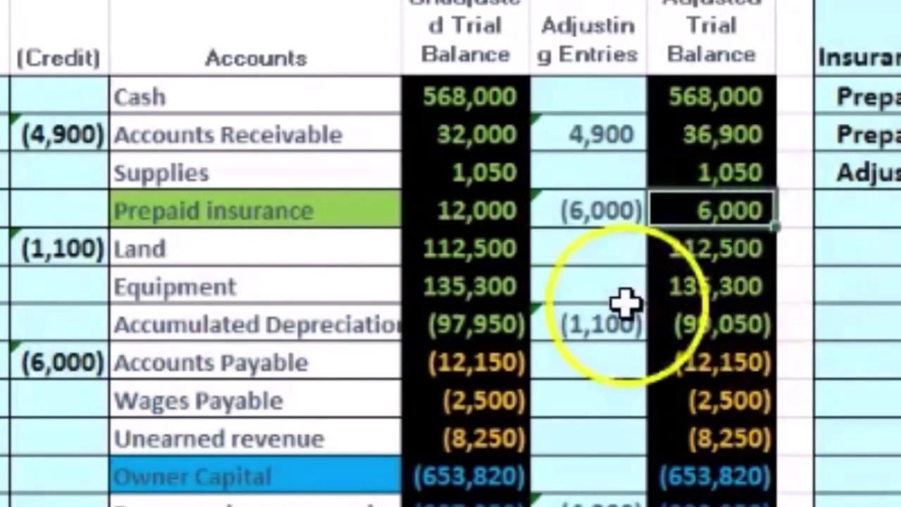